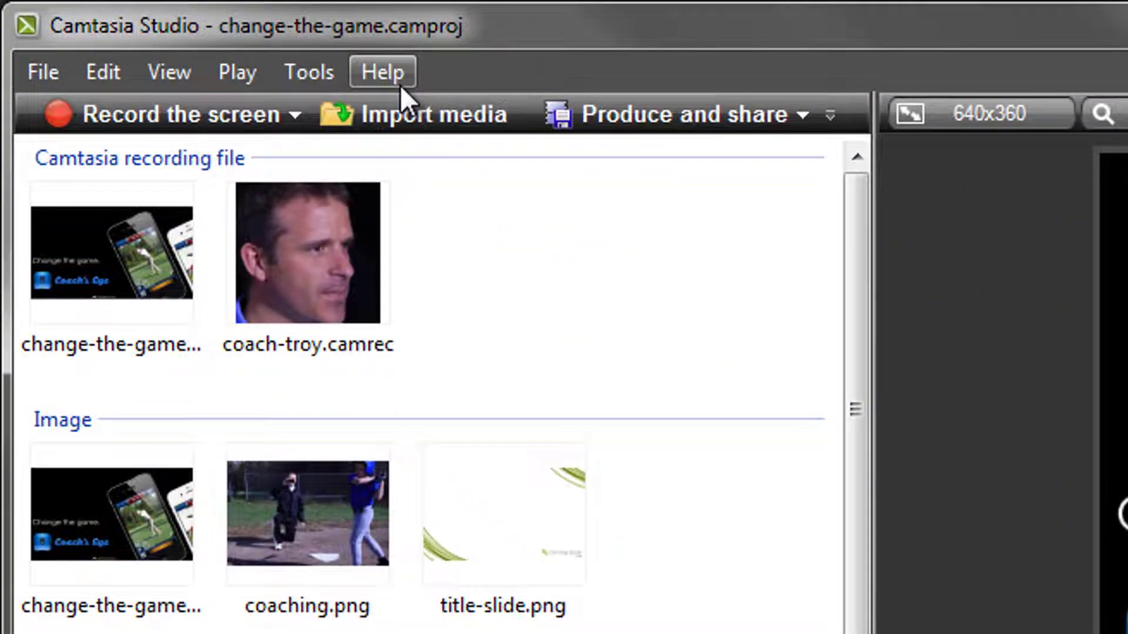
left_click(400, 85)
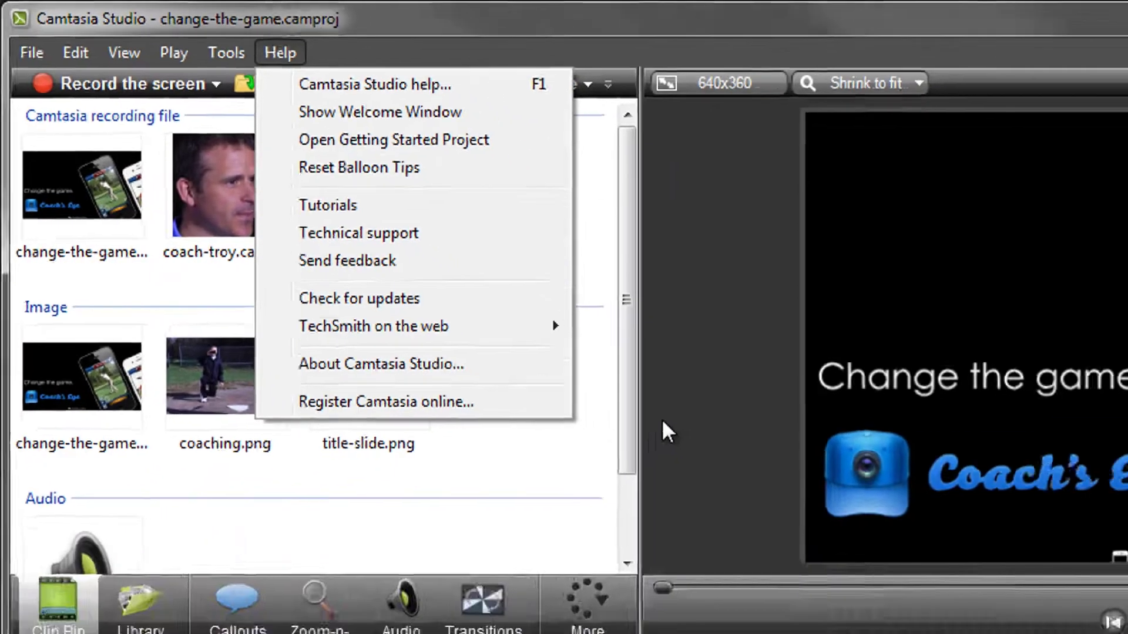
left_click(923, 602)
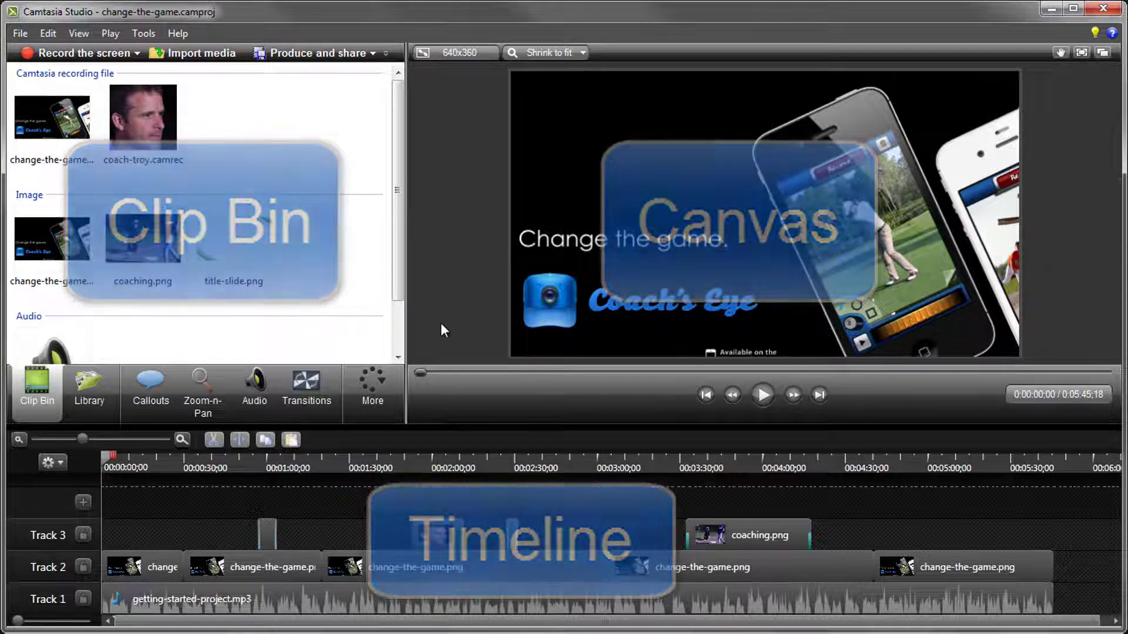
- Shrink the coach-troy video on the canvas at 0:02:04;04 from its lower-left corner and shift it slightly left
left_click(443, 459)
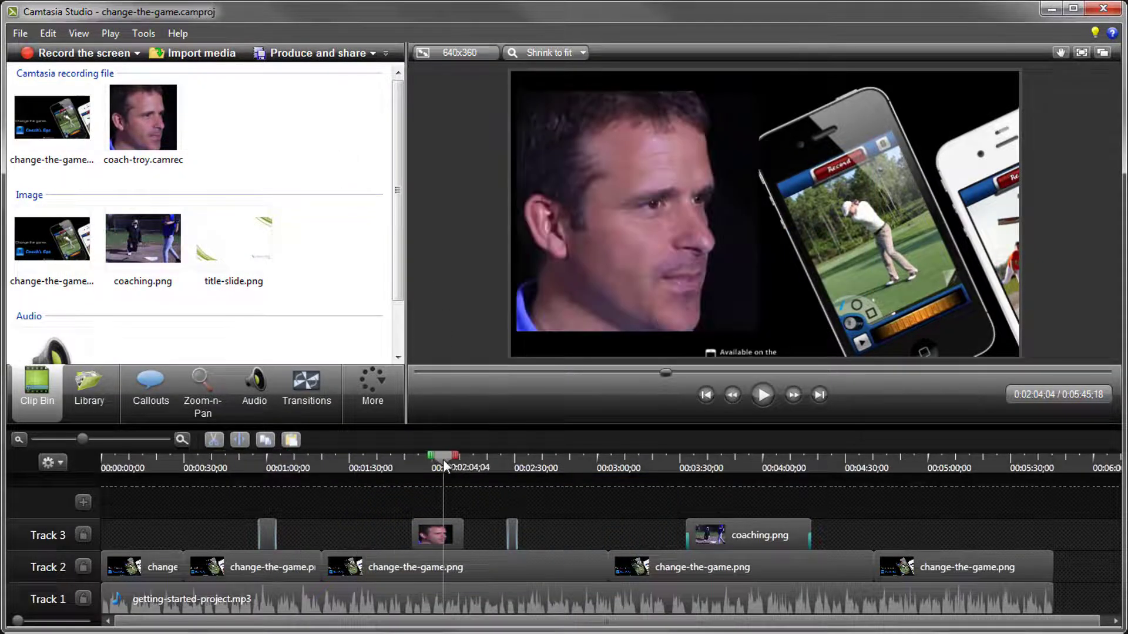
left_click(596, 285)
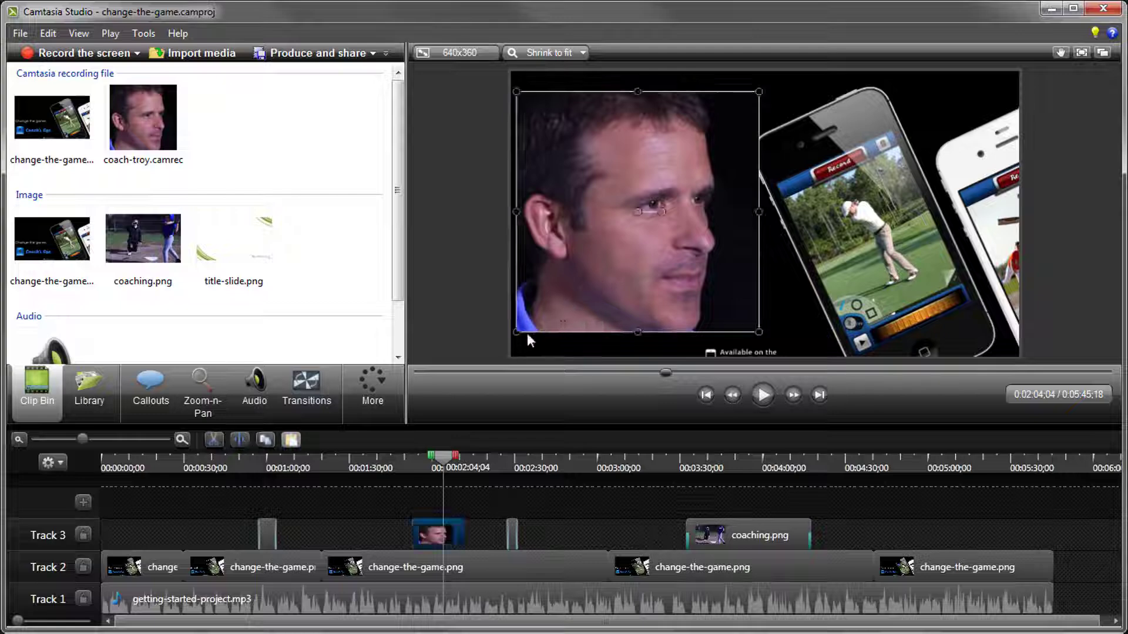
left_click_drag(517, 333, 630, 219)
left_click_drag(672, 183, 611, 182)
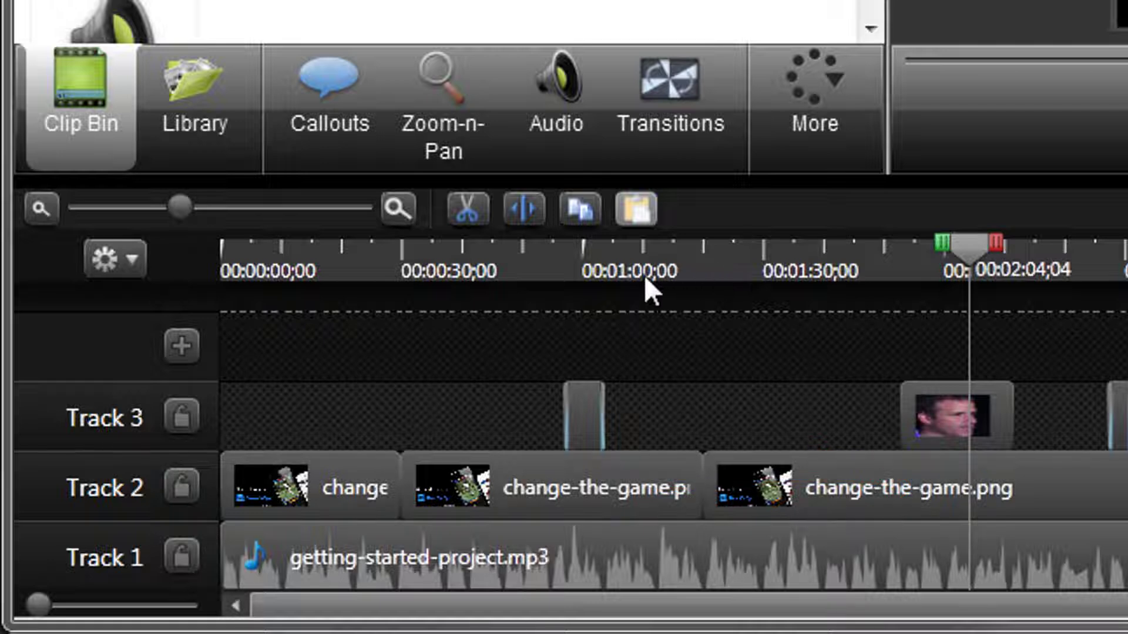
- Move the playhead to 0:01:01;06 and select the MVP seal callout on Track 3
left_click(590, 252)
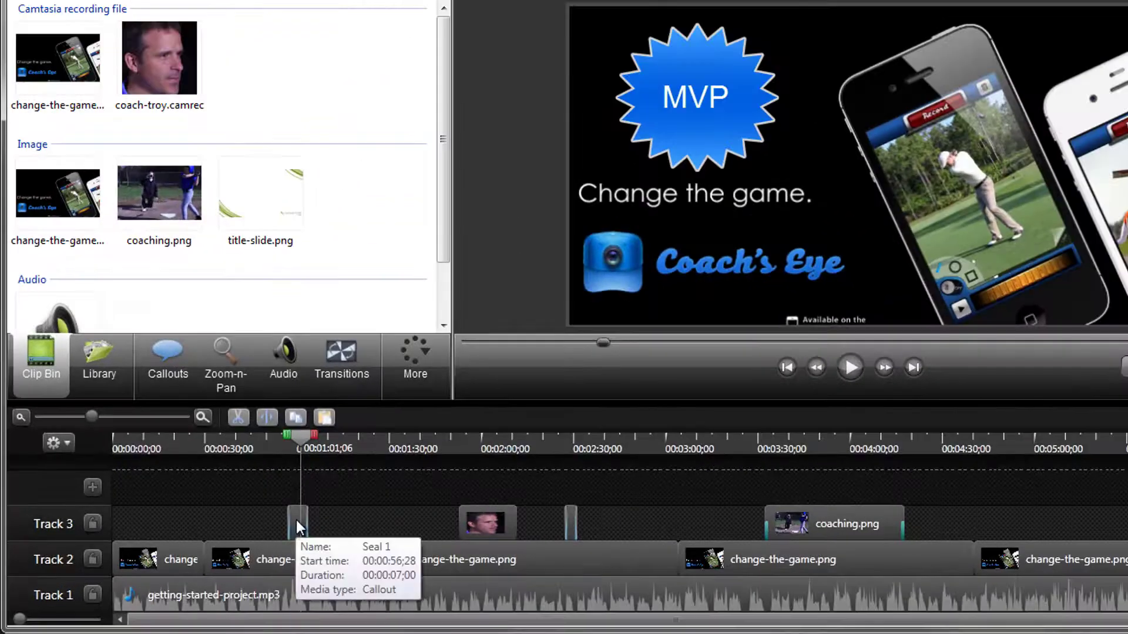
left_click(582, 411)
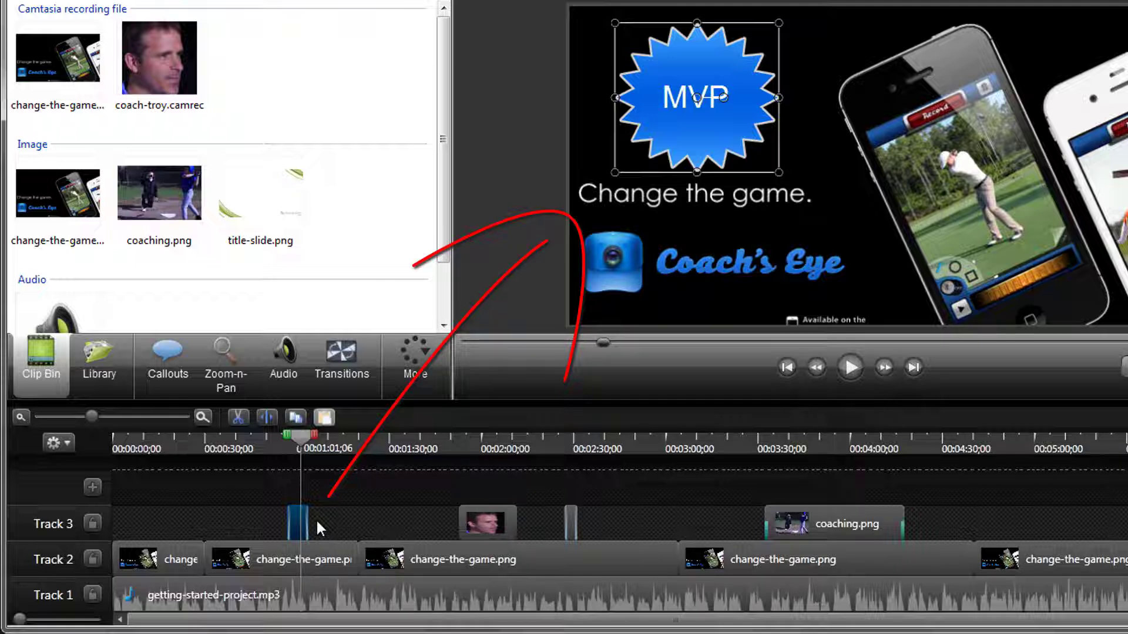
- Move the second change-the-game.png clip from Track 2 to a new Track 4 above the callout, and return it to Track 2
left_click(281, 546)
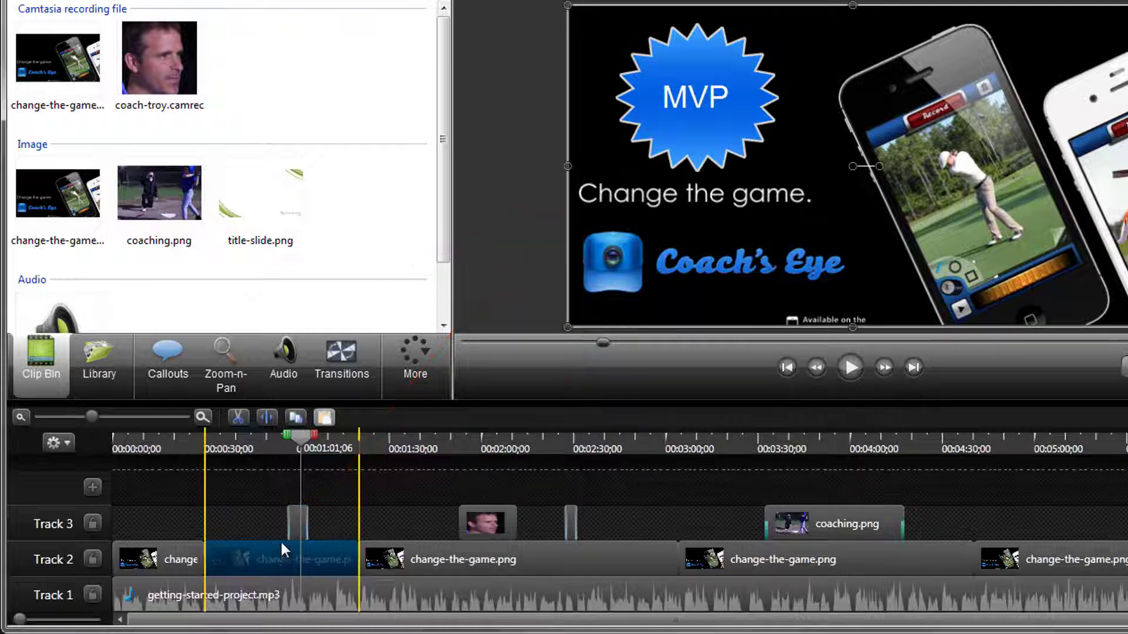
left_click_drag(282, 545, 282, 492)
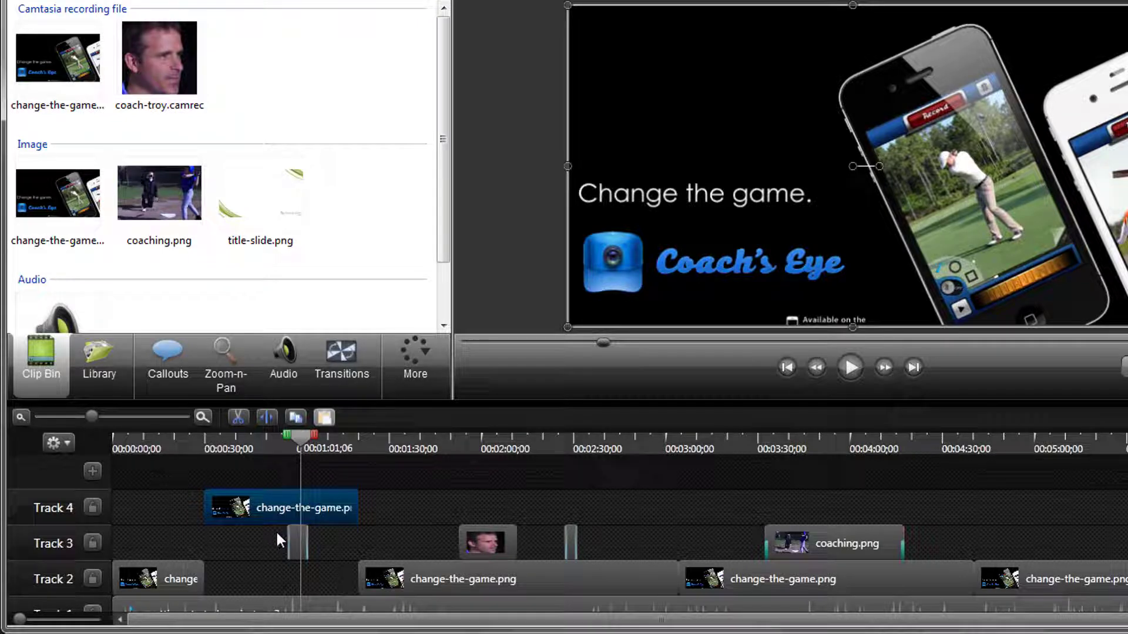
left_click_drag(276, 502, 274, 569)
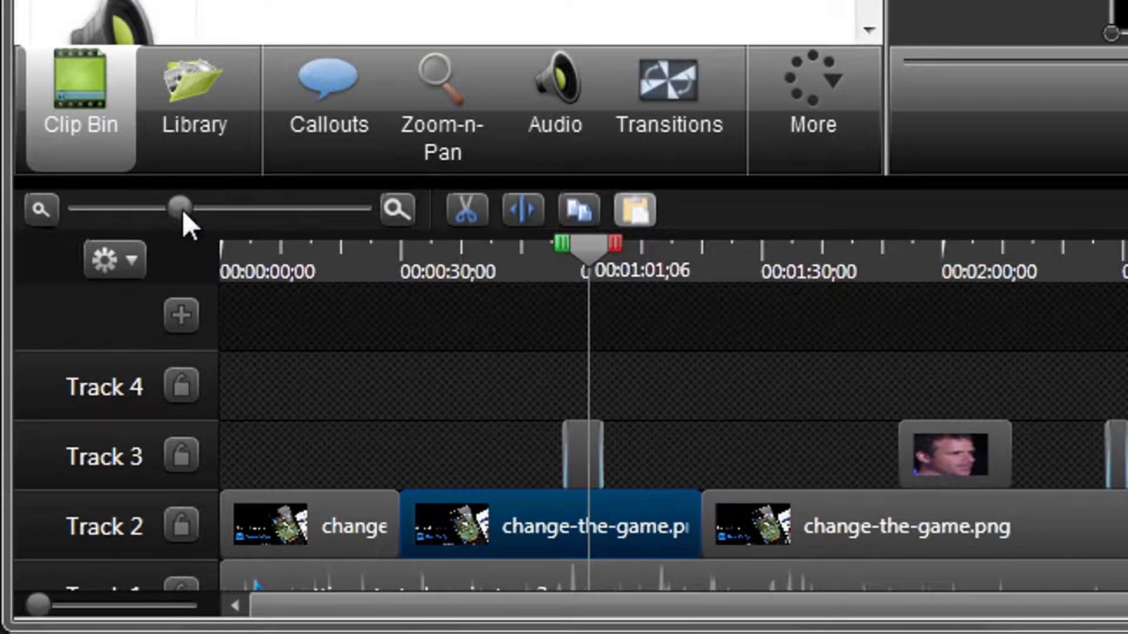
- Magnify the timeline slightly and add coaching.png from the Clip Bin to a new Track 5 at about 0:01:16
mouse_move(183, 213)
left_mouse_down()
mouse_move(221, 217)
mouse_move(185, 210)
left_mouse_up()
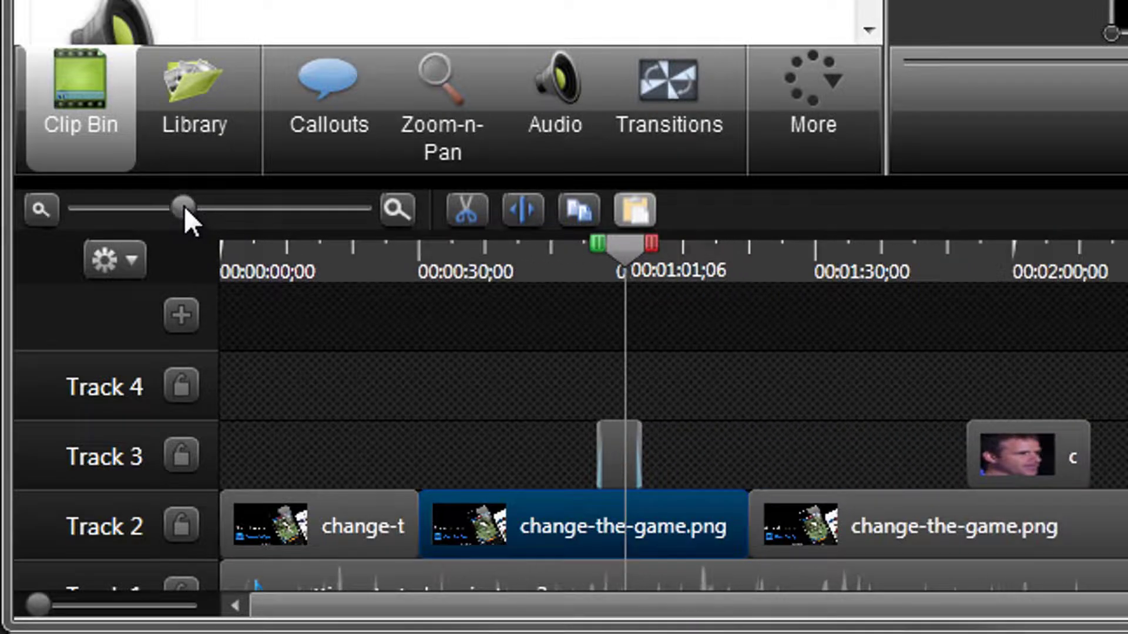
left_click(298, 446)
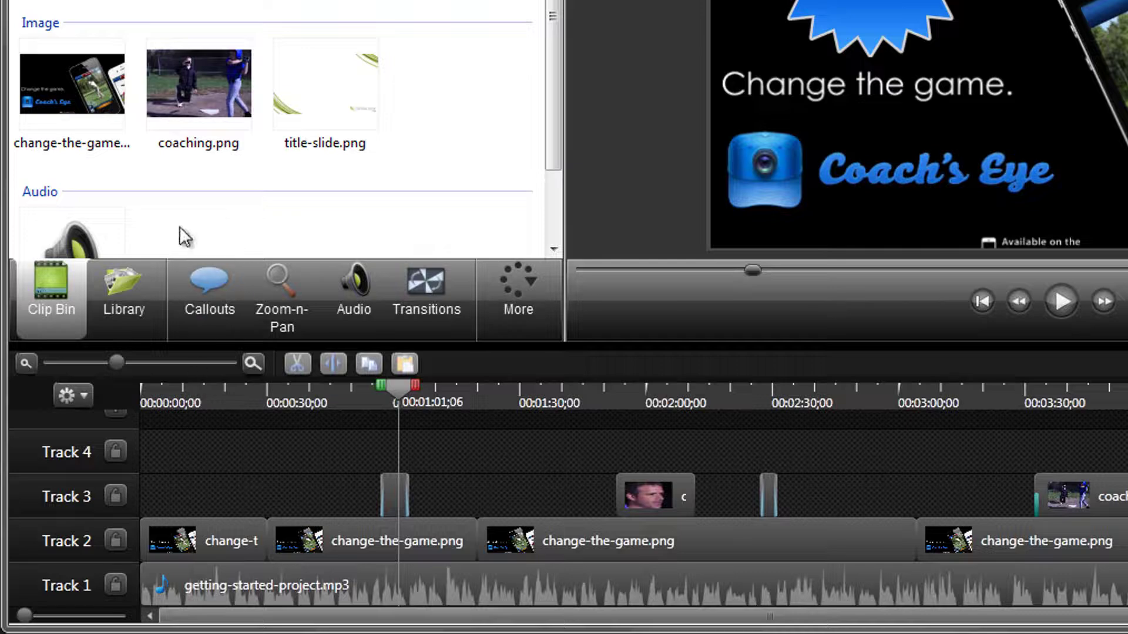
left_click_drag(195, 97, 496, 496)
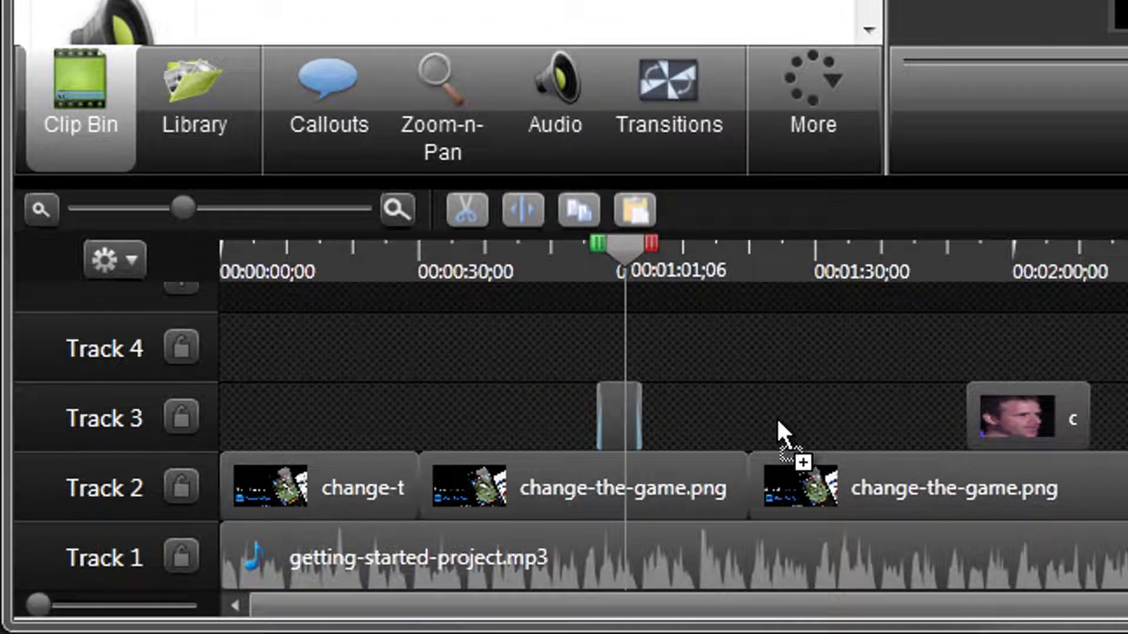
left_click_drag(776, 417, 726, 301)
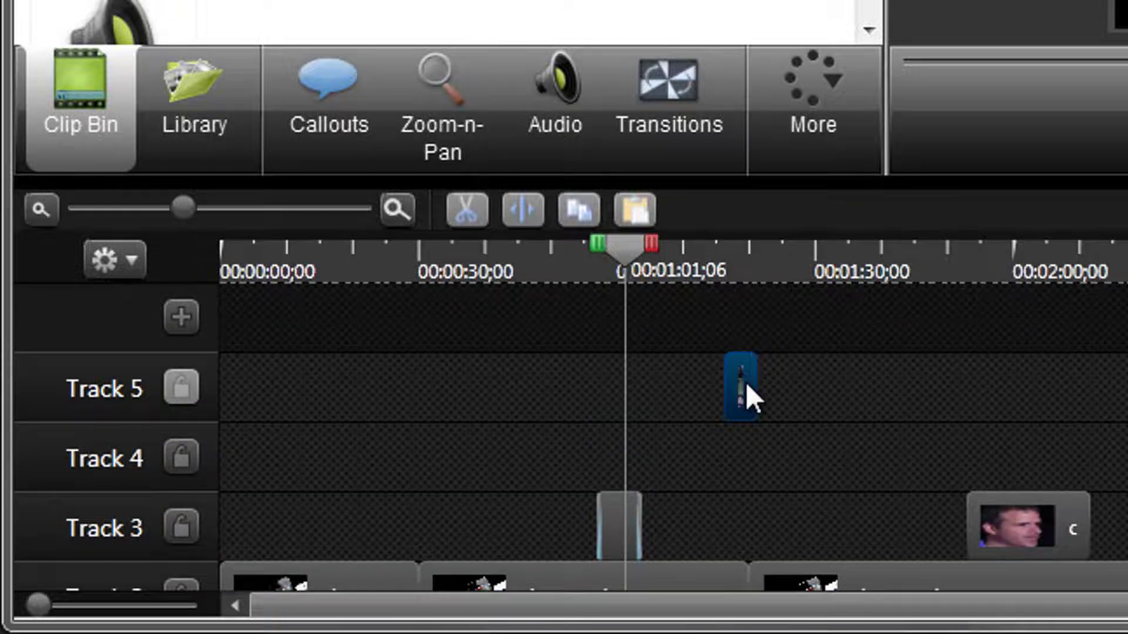
- Extend both ends of the coaching.png clip on Track 5 to span about 0:01:15 to 0:01:45
left_click_drag(743, 382, 717, 385)
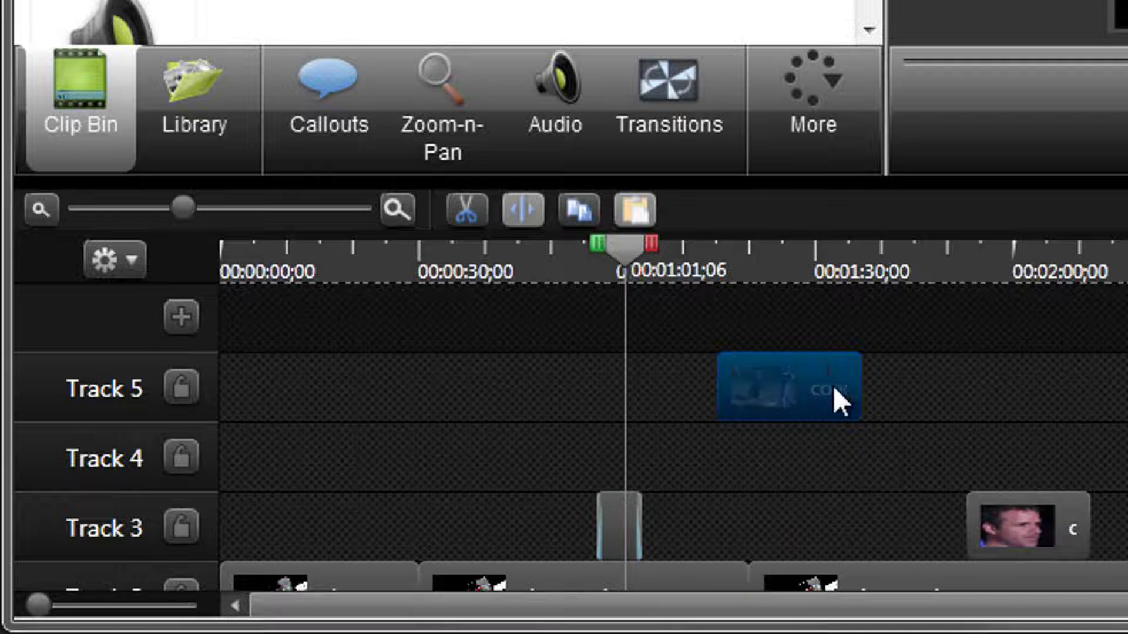
left_click_drag(859, 383, 918, 383)
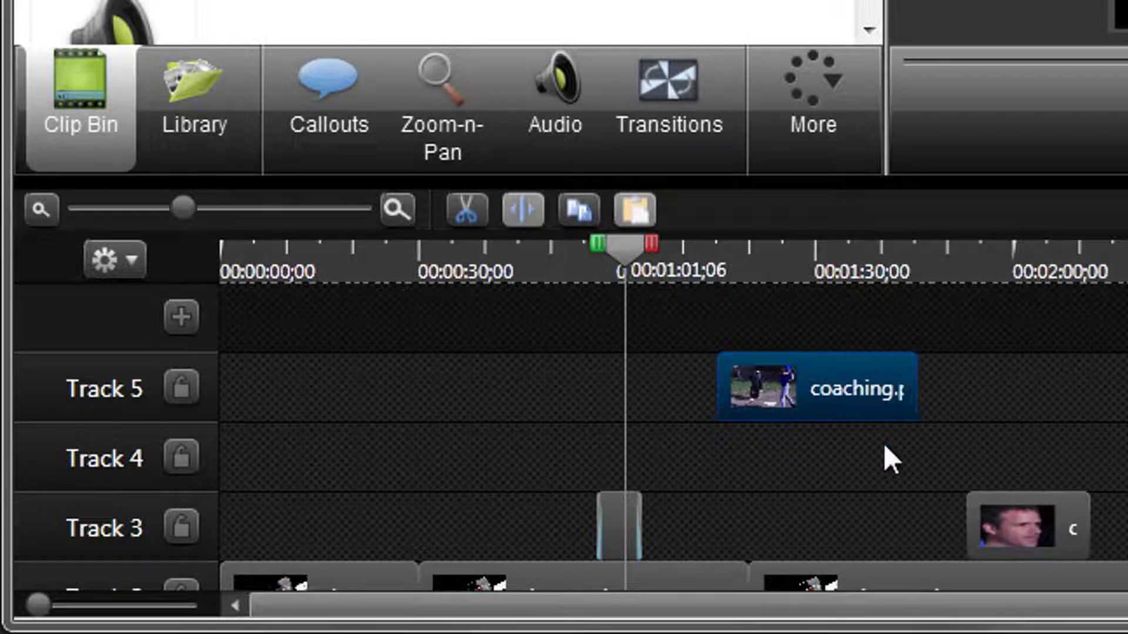
left_click(871, 461)
- Play the project from 0:01:01;06 and pause it once the MVP seal has faded out
scroll(698, 481, "down", 1)
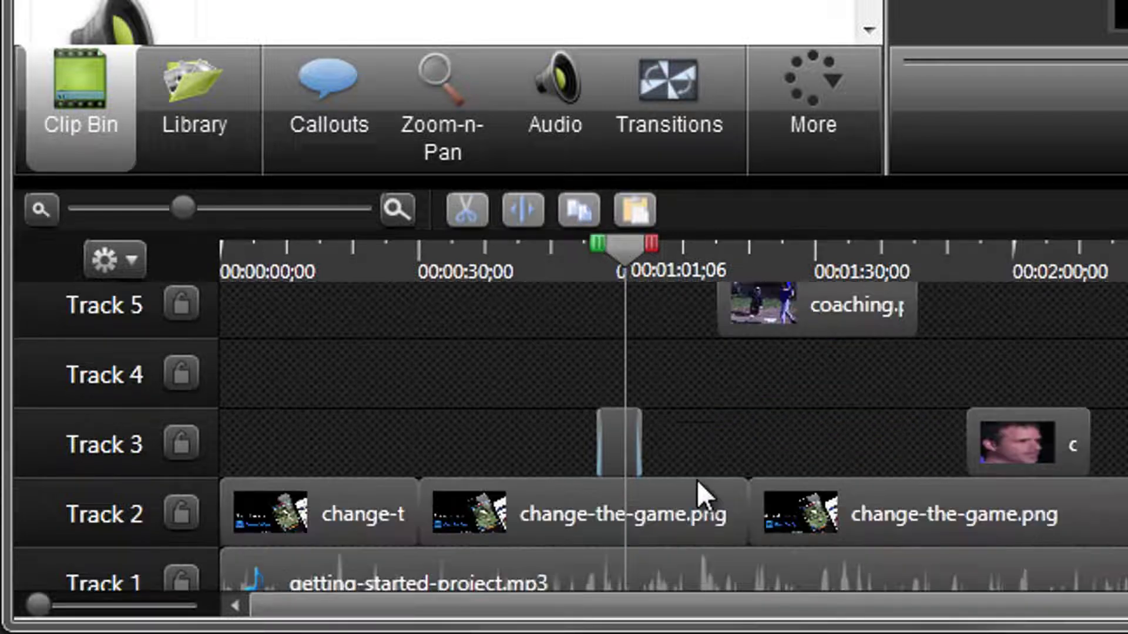
scroll(696, 479, "down", 1)
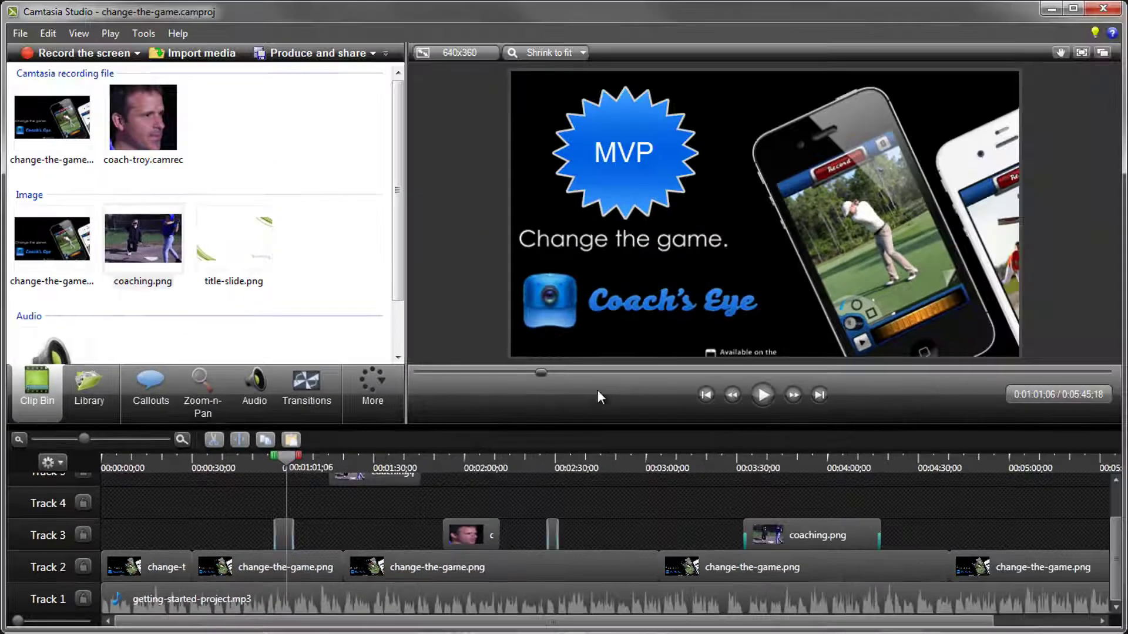
left_click(758, 395)
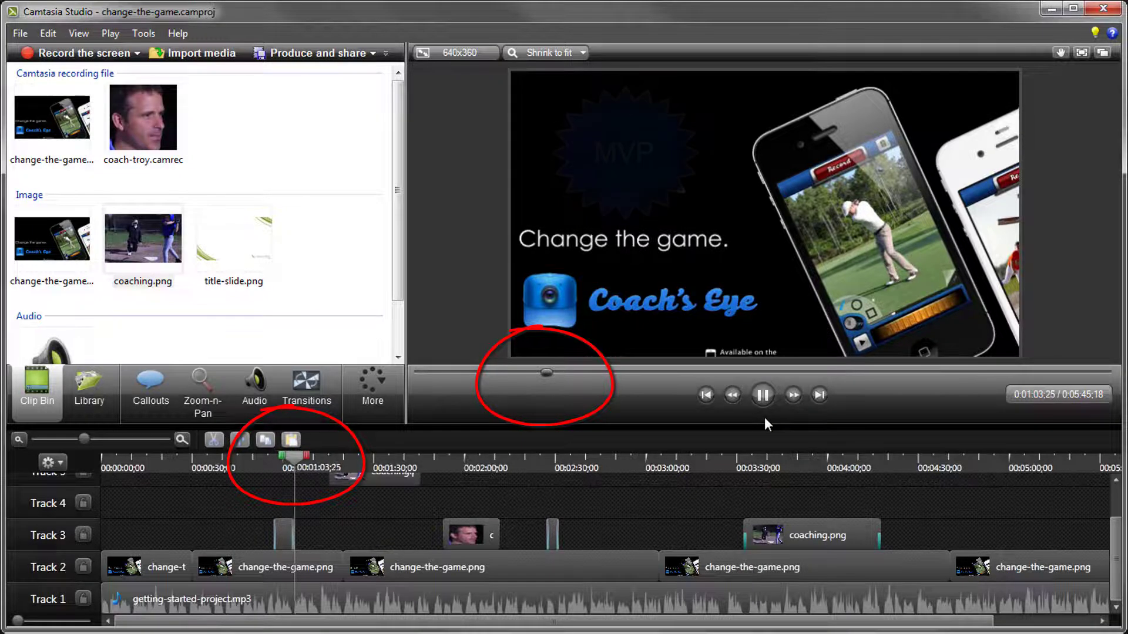
left_click(760, 396)
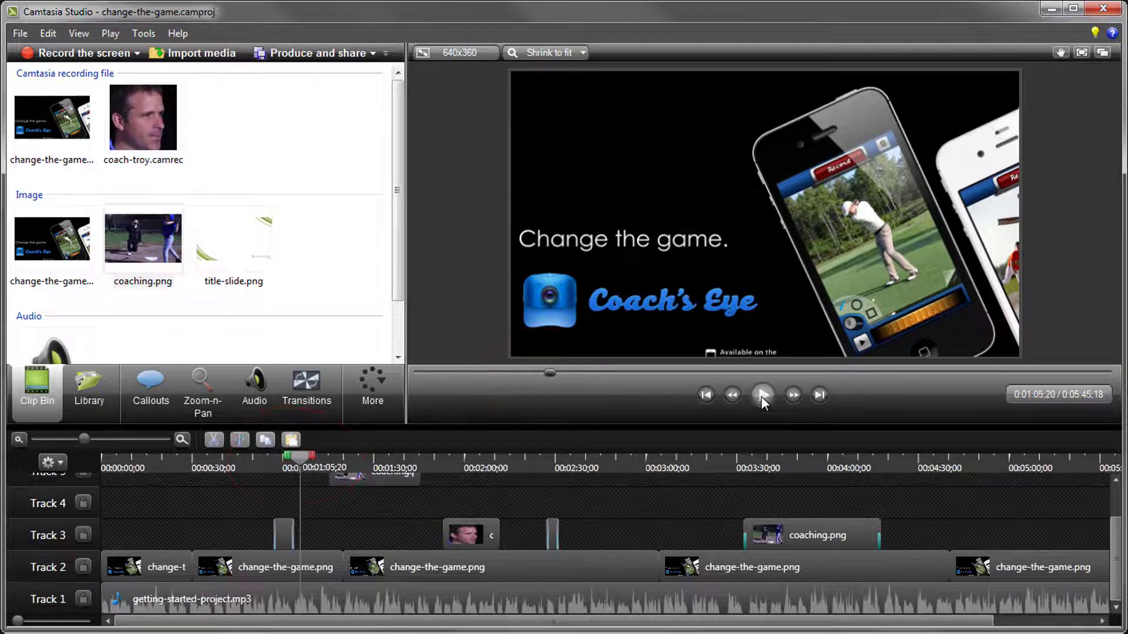
- Select the timeline range from 0:01:31;11 to about 0:02:00
left_click(437, 462)
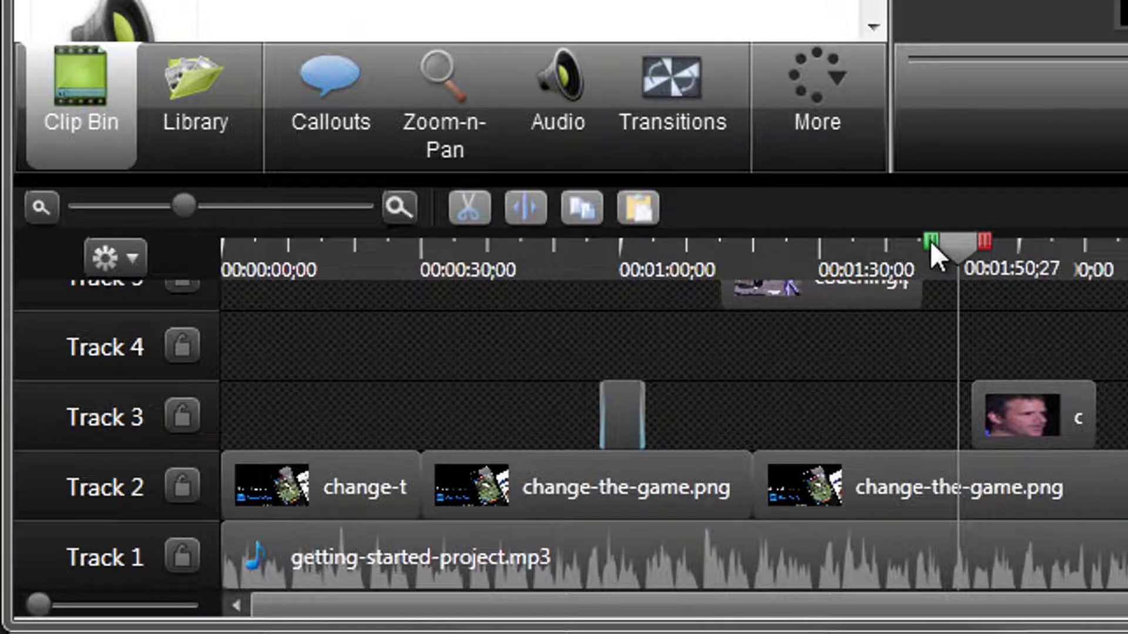
left_click_drag(930, 241, 800, 244)
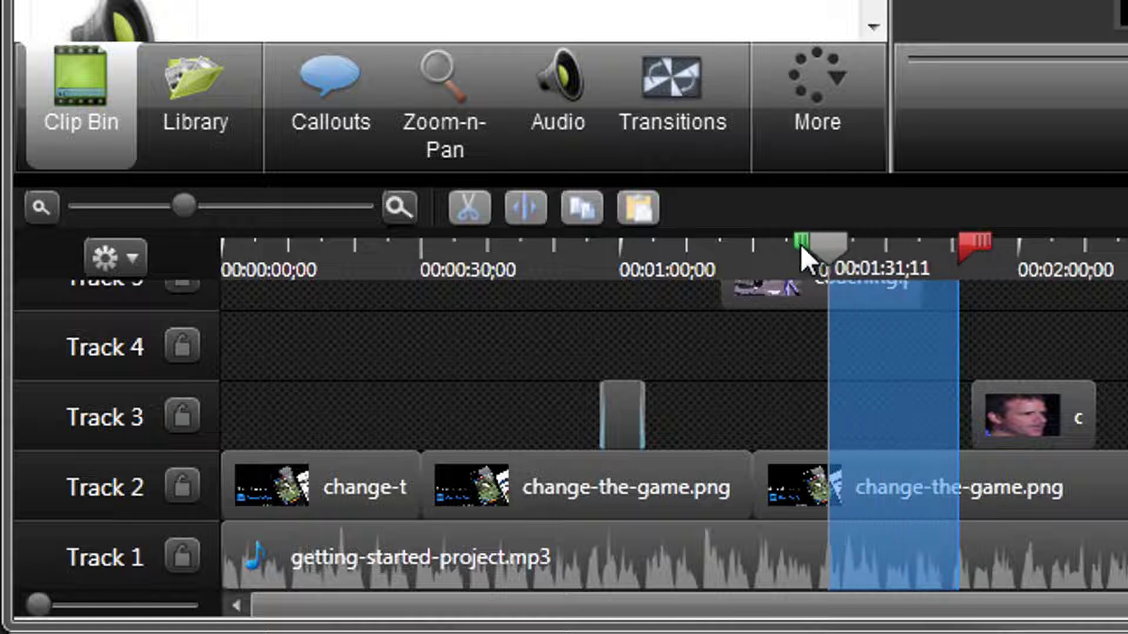
left_click_drag(962, 248, 1024, 248)
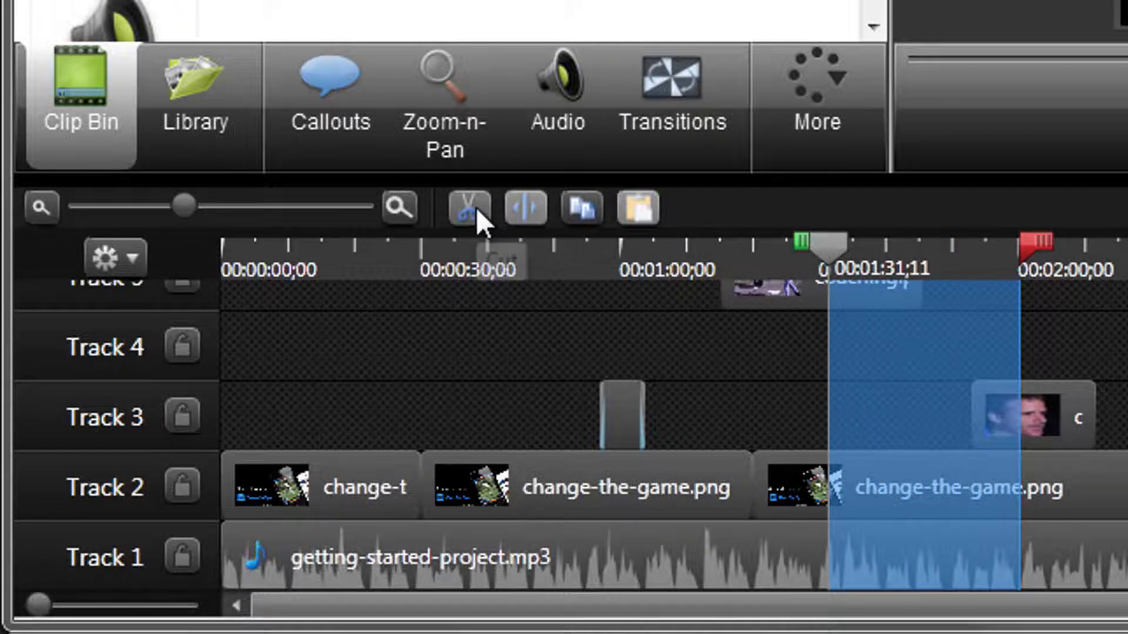
- Lock Track 2 and cut the selected time range from the unlocked tracks
left_click(185, 481)
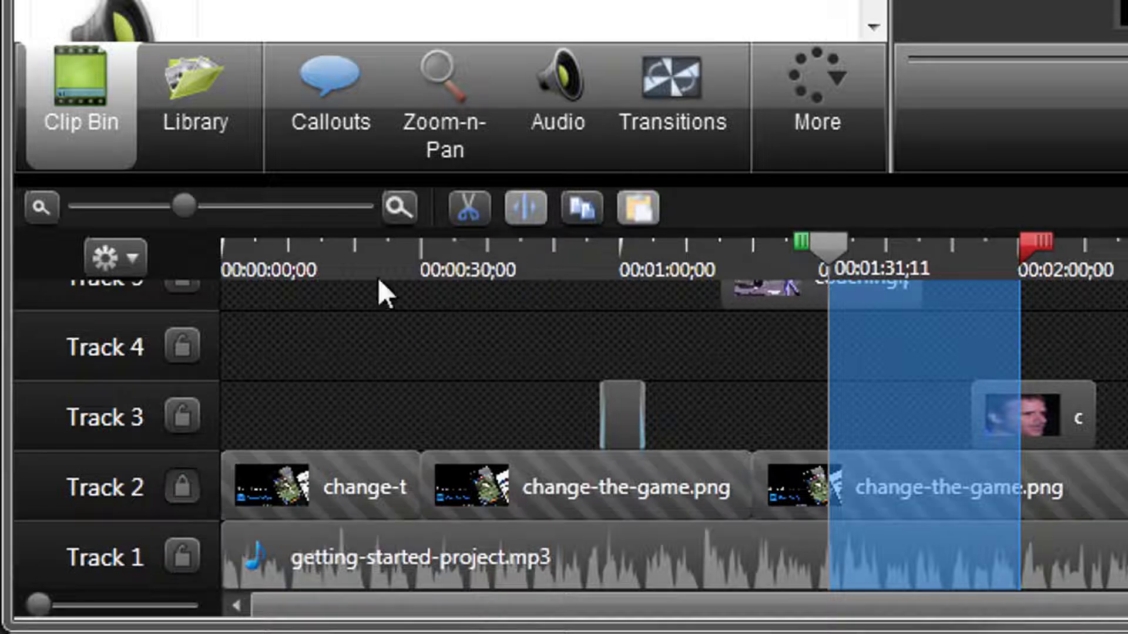
left_click(464, 217)
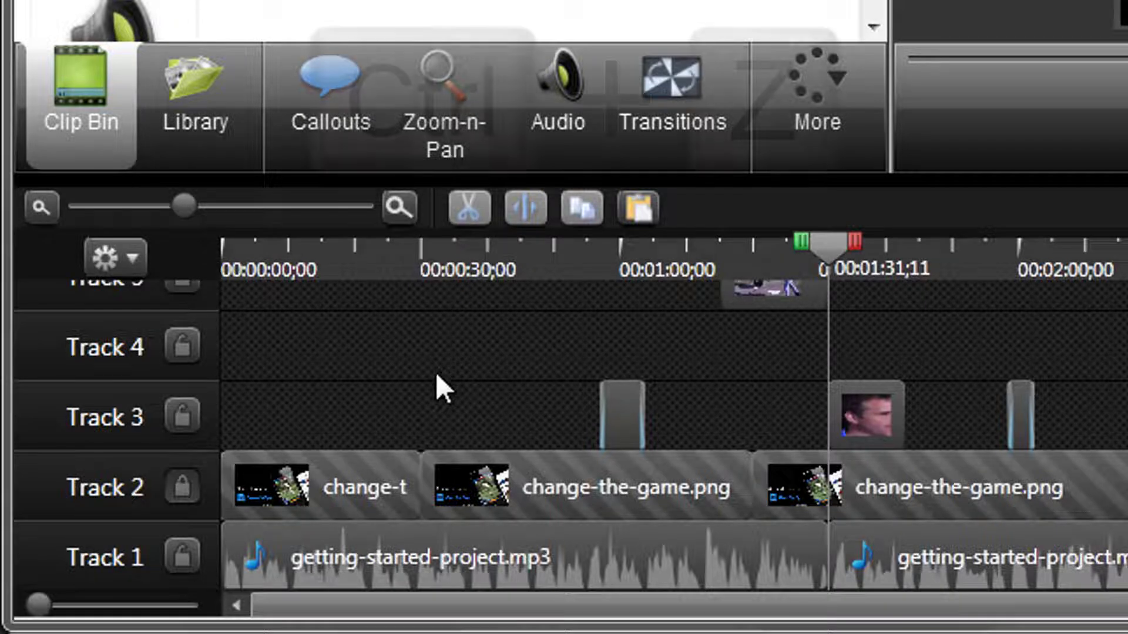
- Undo the cut, unlock Track 2 and collapse the time selection onto the playhead
key("ctrl+z")
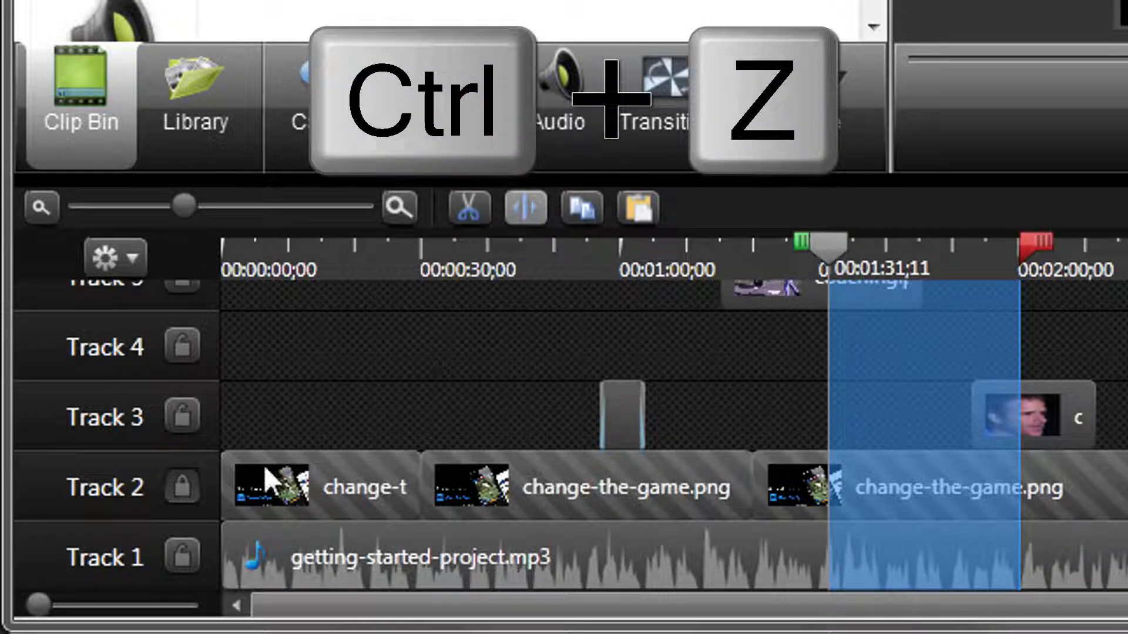
left_click(189, 486)
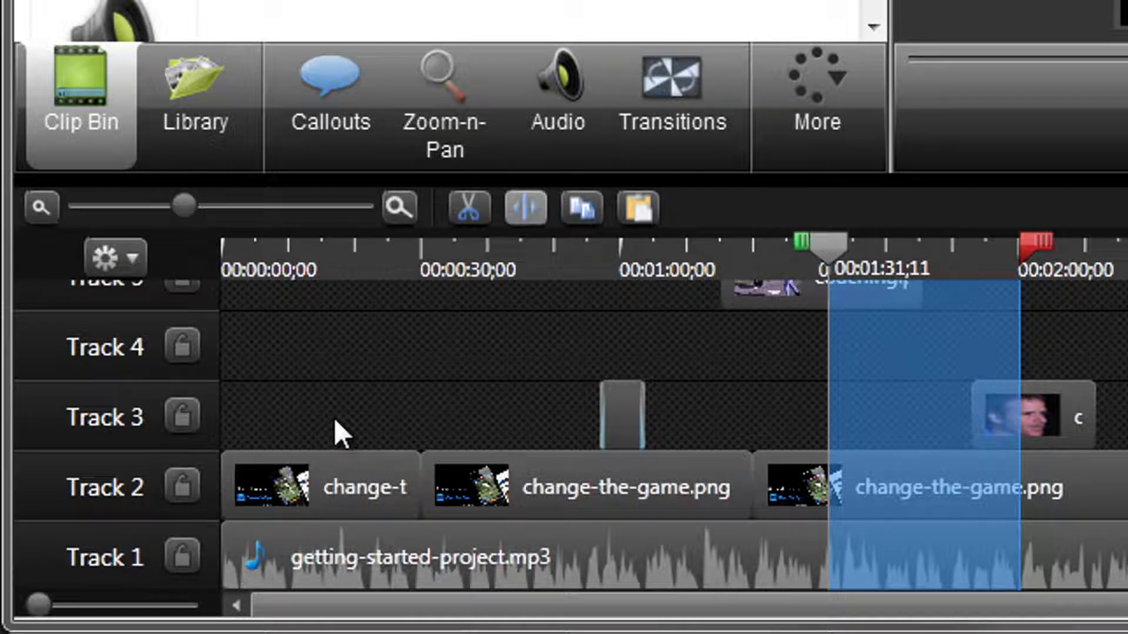
left_click(825, 248)
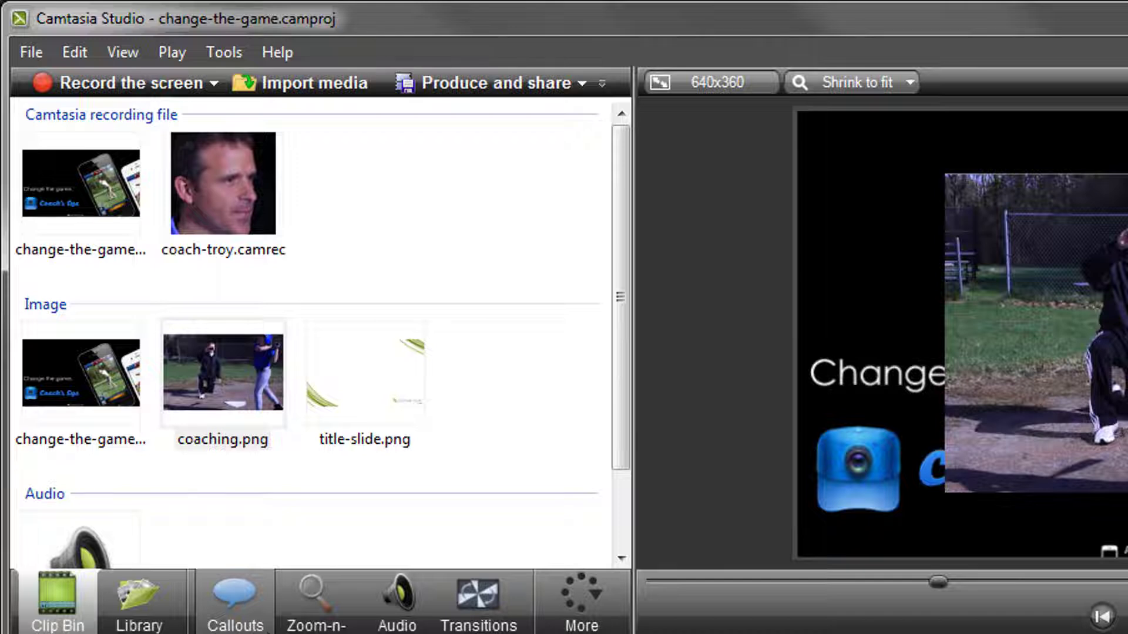
- Add the Callout - Banner 4 asset from the Library's Theme - Calling Lights folder to Track 3 at about 0:00:42
left_click_drag(616, 382, 620, 352)
left_click(523, 400)
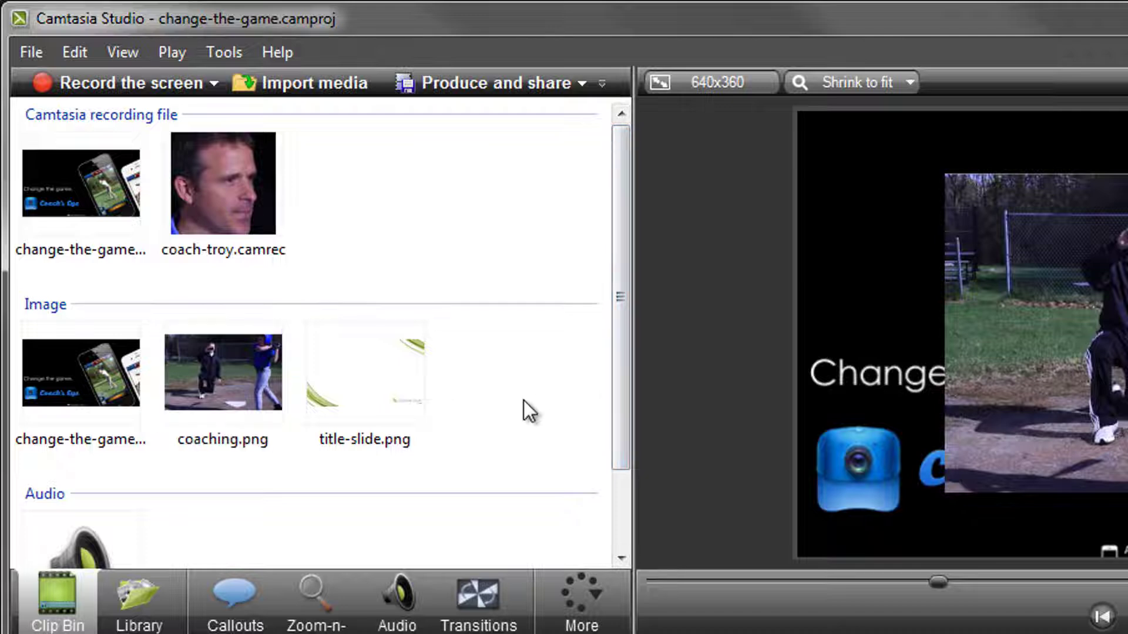
left_click(153, 594)
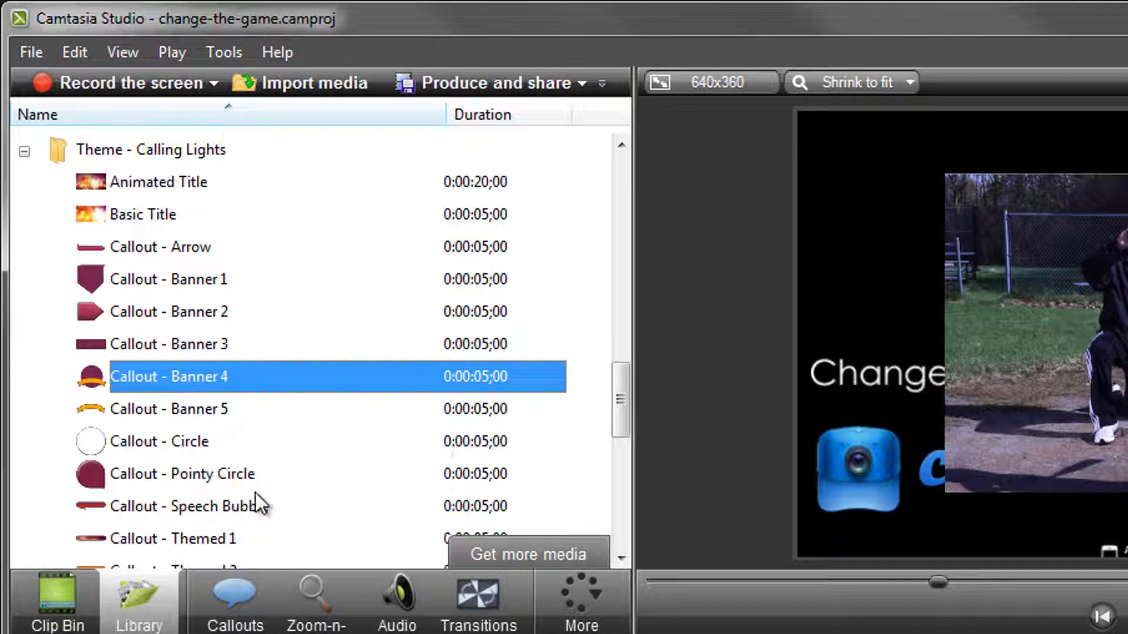
mouse_move(619, 394)
left_mouse_down()
mouse_move(624, 245)
mouse_move(621, 396)
left_mouse_up()
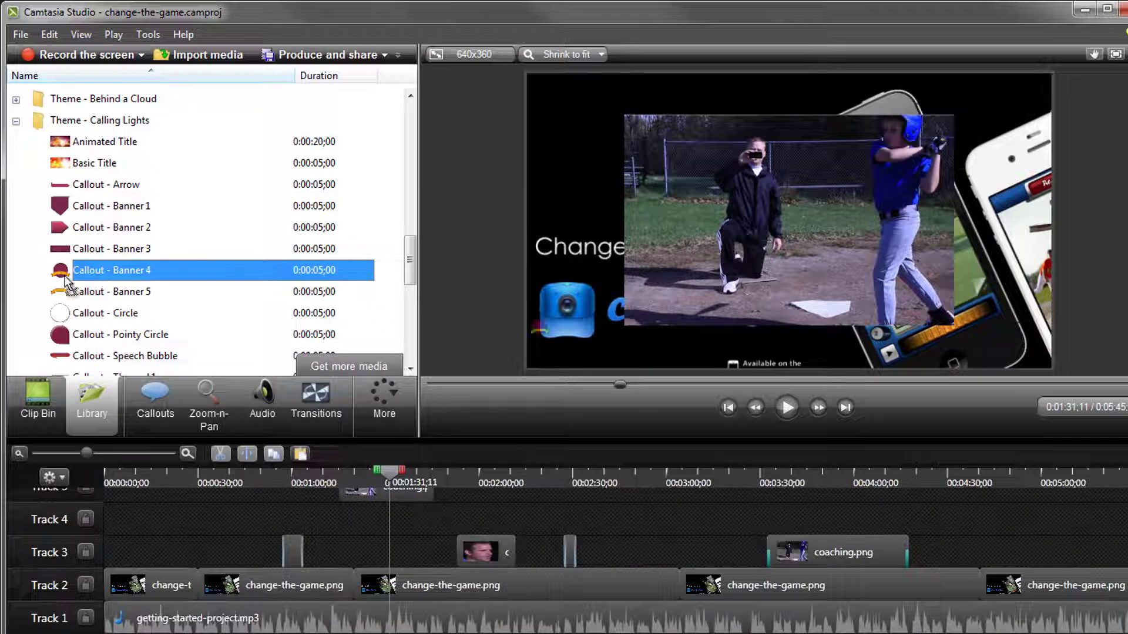
left_click_drag(64, 276, 231, 552)
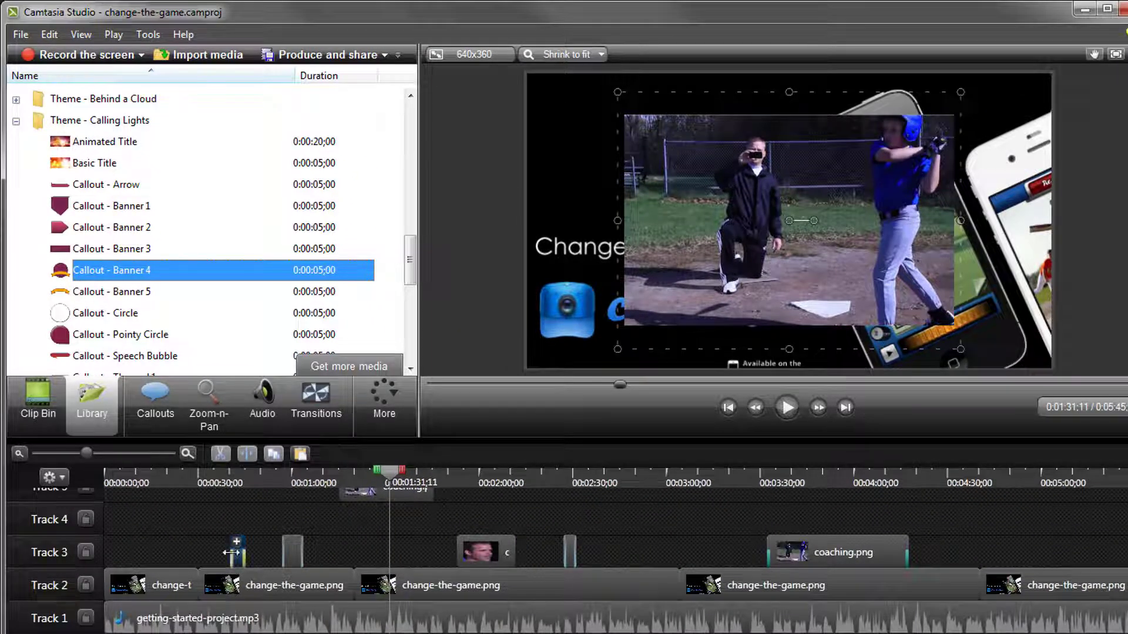
- Show the frame at 0:00:42;08, then shrink the banner callout and place it above the "Change the game." text
left_click(236, 471)
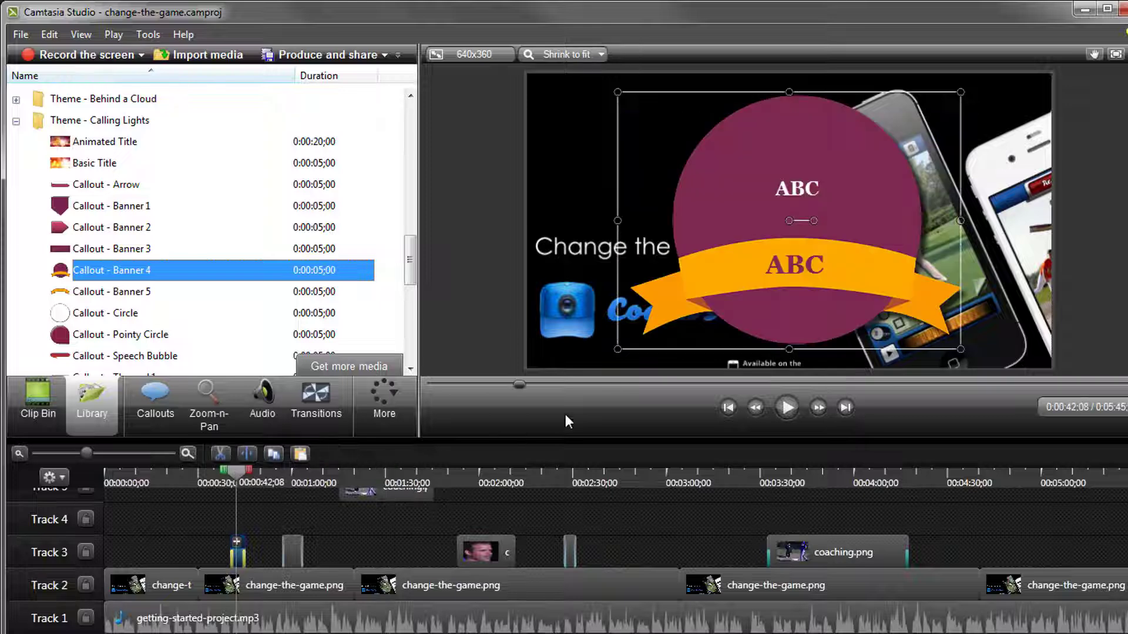
left_click_drag(961, 350, 660, 211)
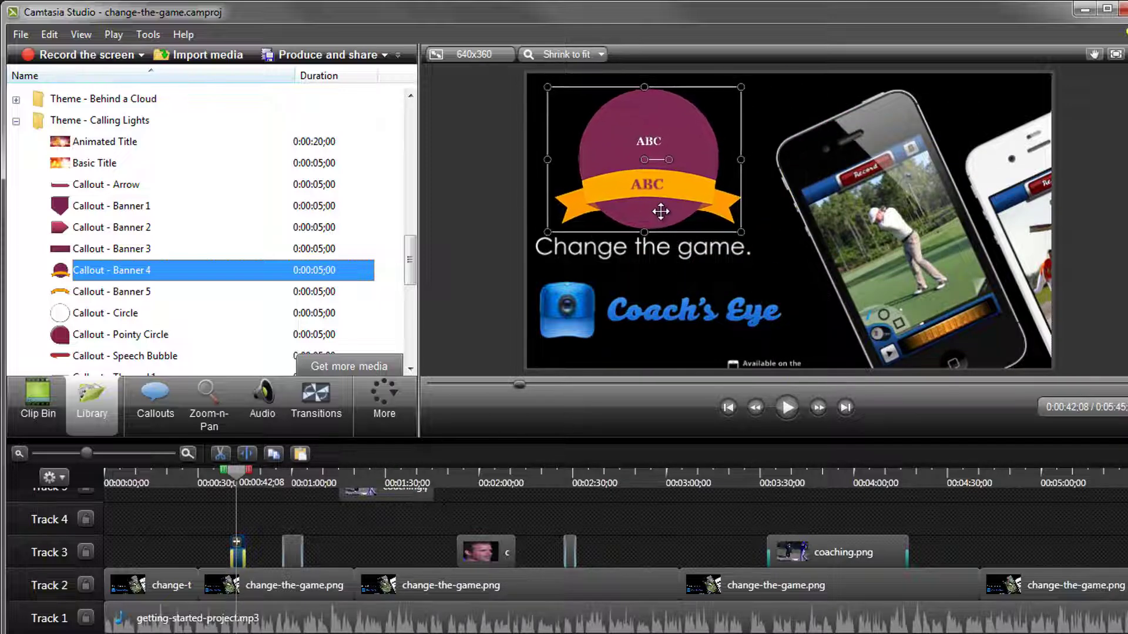
- Replace the text on the banner callout's orange ribbon with "All-Star" and look over the text colors and callout shapes
double_click(650, 185)
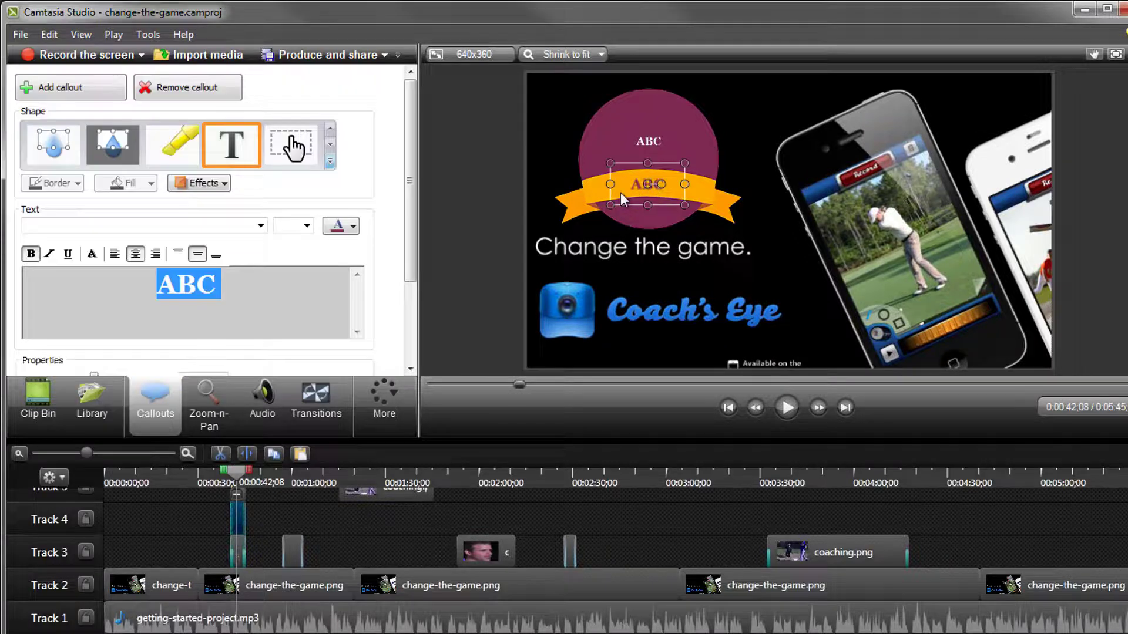
type("All-Star")
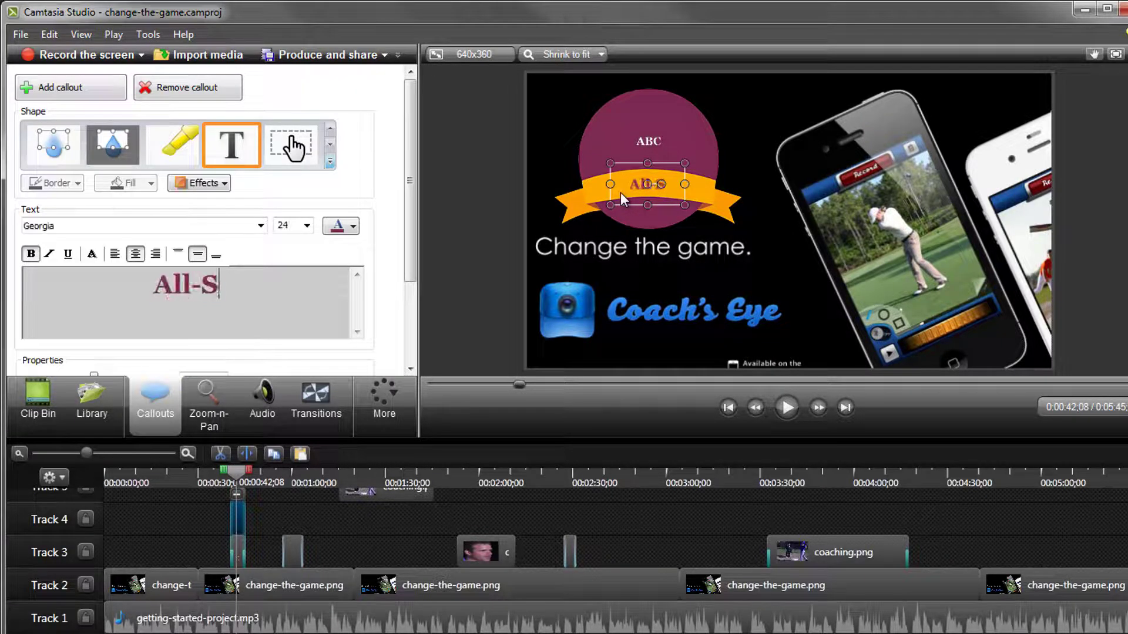
left_click(354, 228)
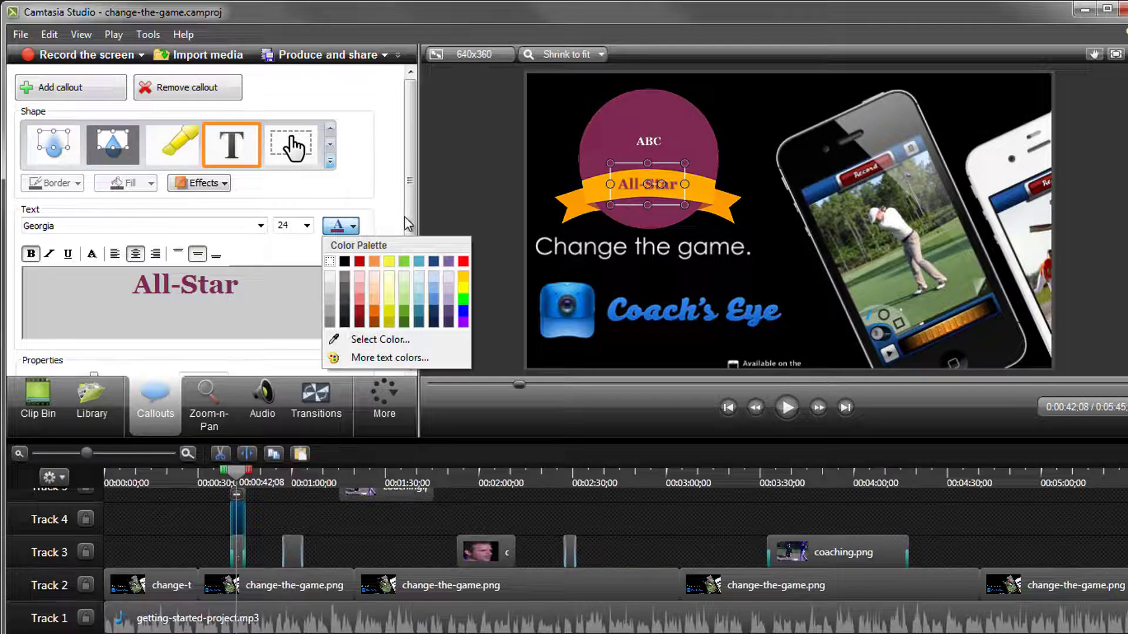
left_click(489, 220)
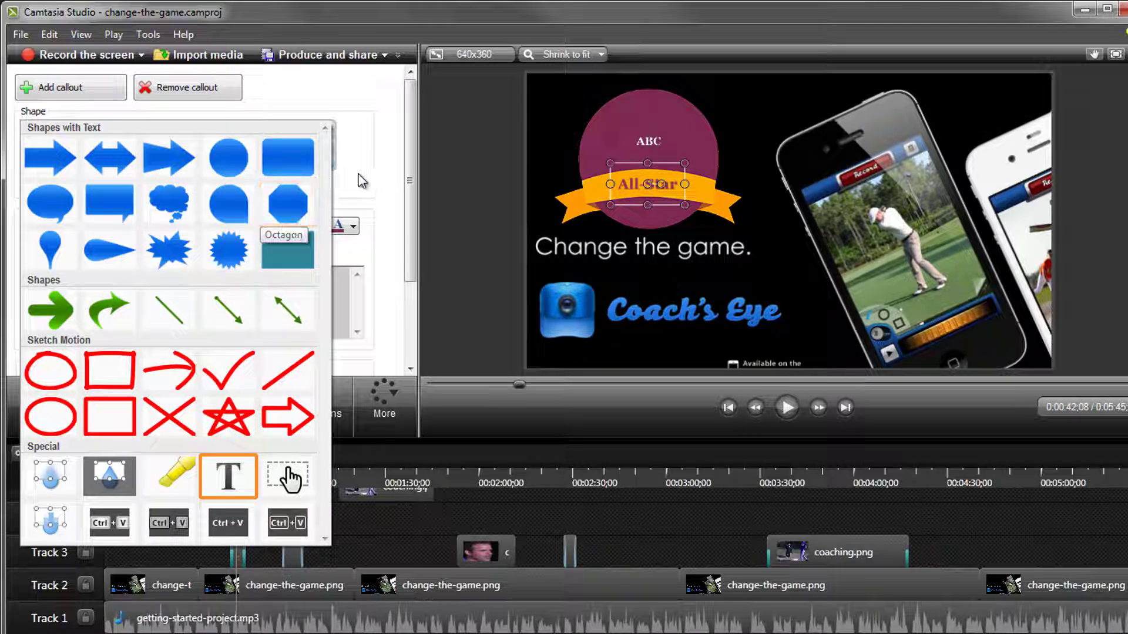
left_click(383, 187)
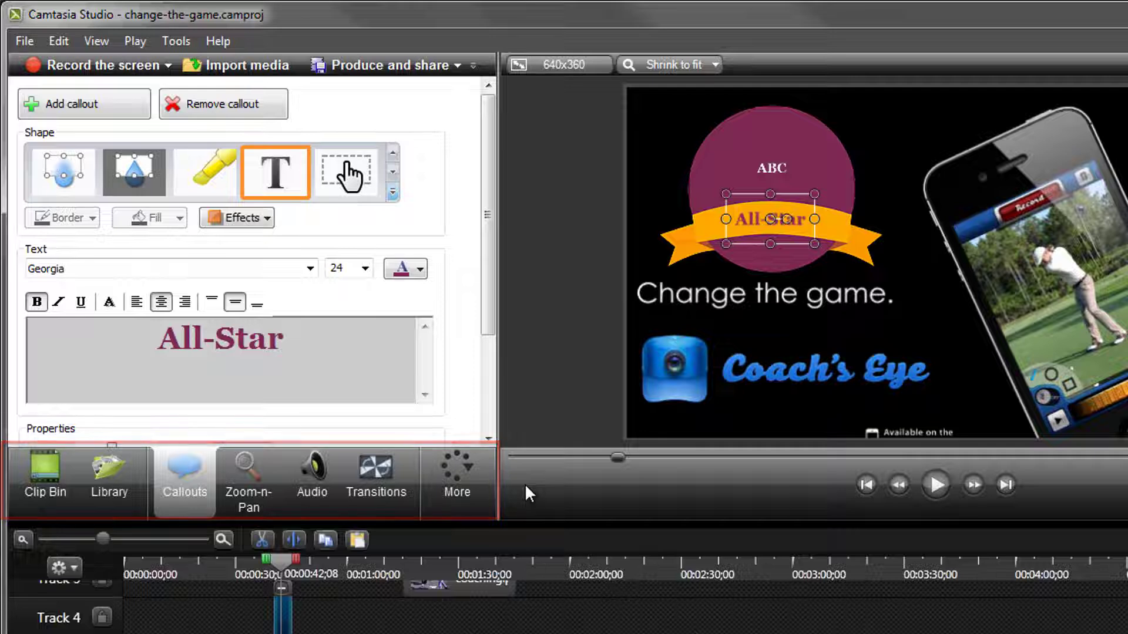
- View the Captions tools and the Quizzing tools
left_click(470, 474)
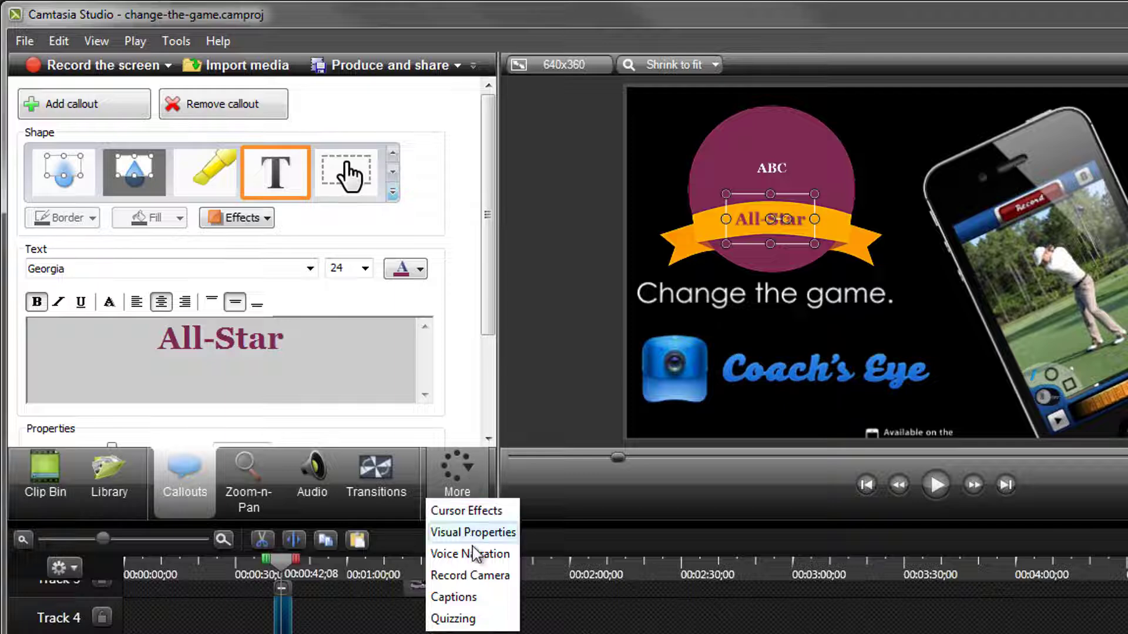
left_click(474, 598)
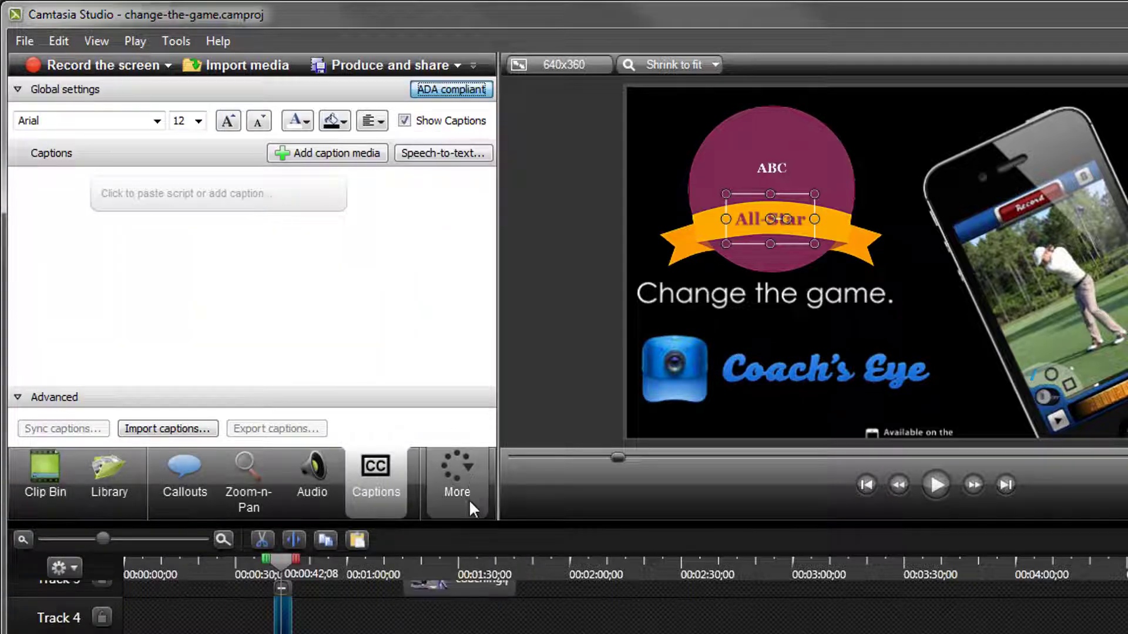
left_click(469, 475)
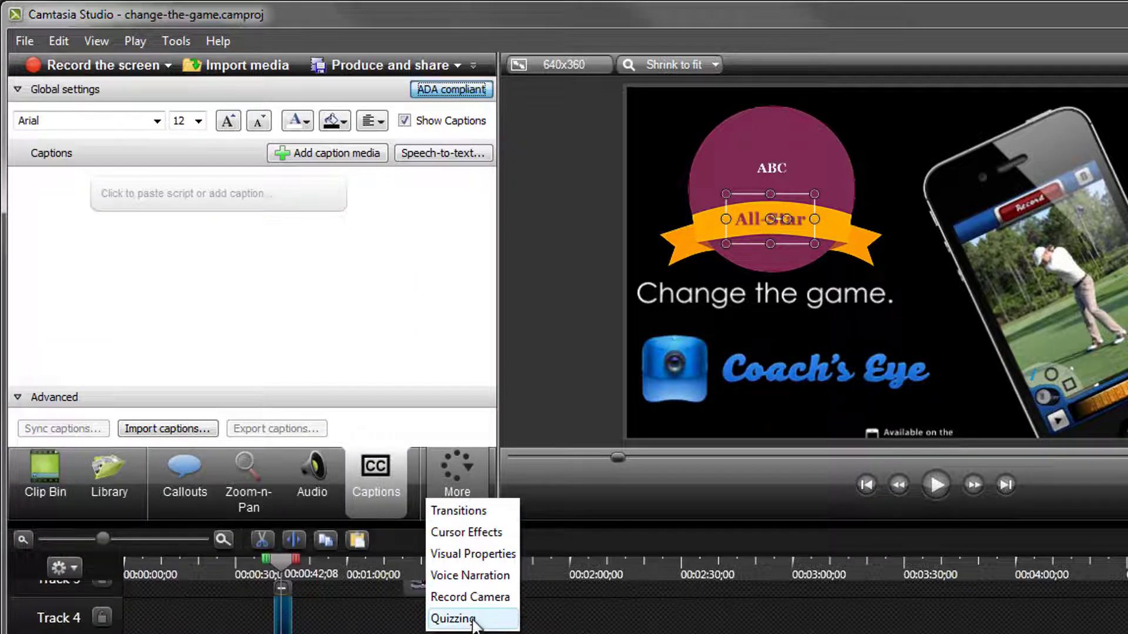
left_click(471, 618)
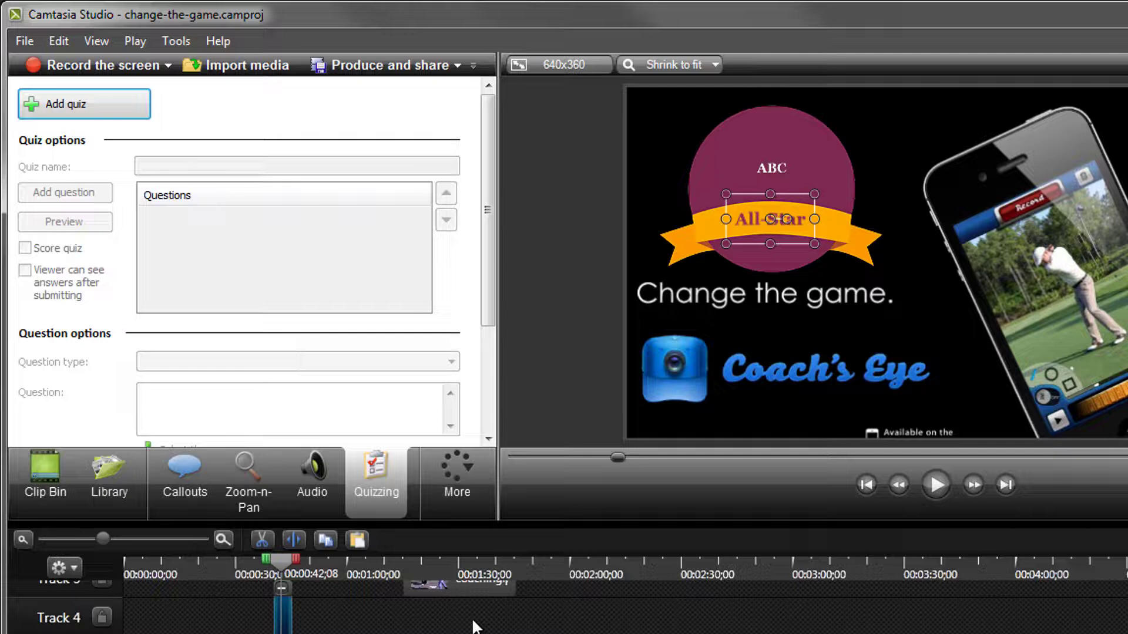
- Add a Fade through black transition between the first two change-the-game clips on Track 2, and deselect the clips
left_click(467, 471)
left_click(467, 509)
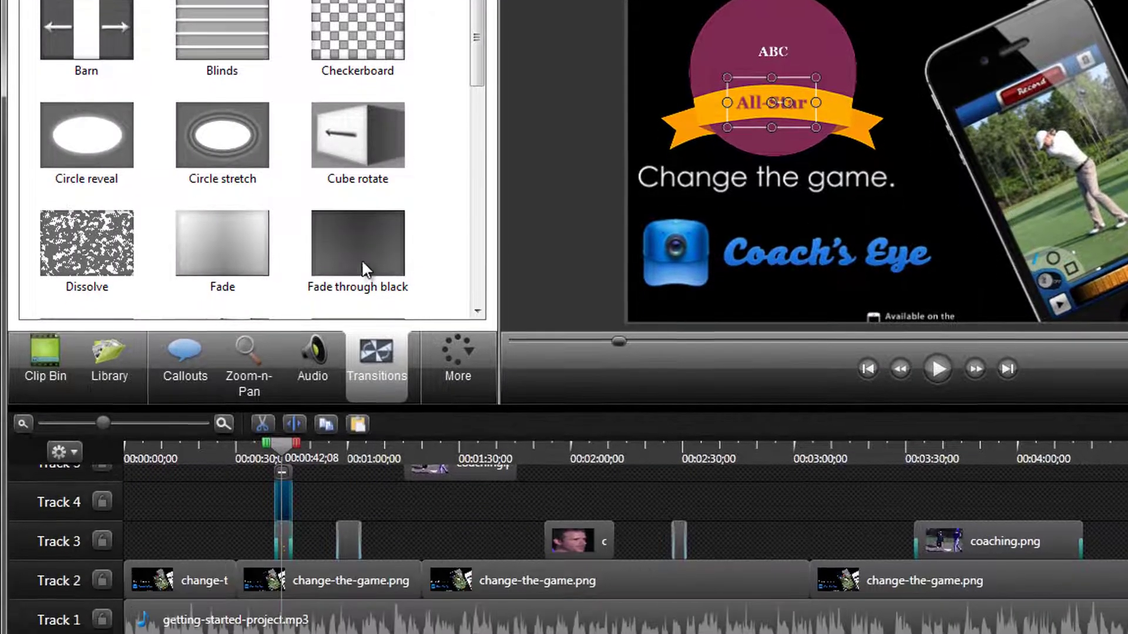
left_click_drag(353, 358, 264, 575)
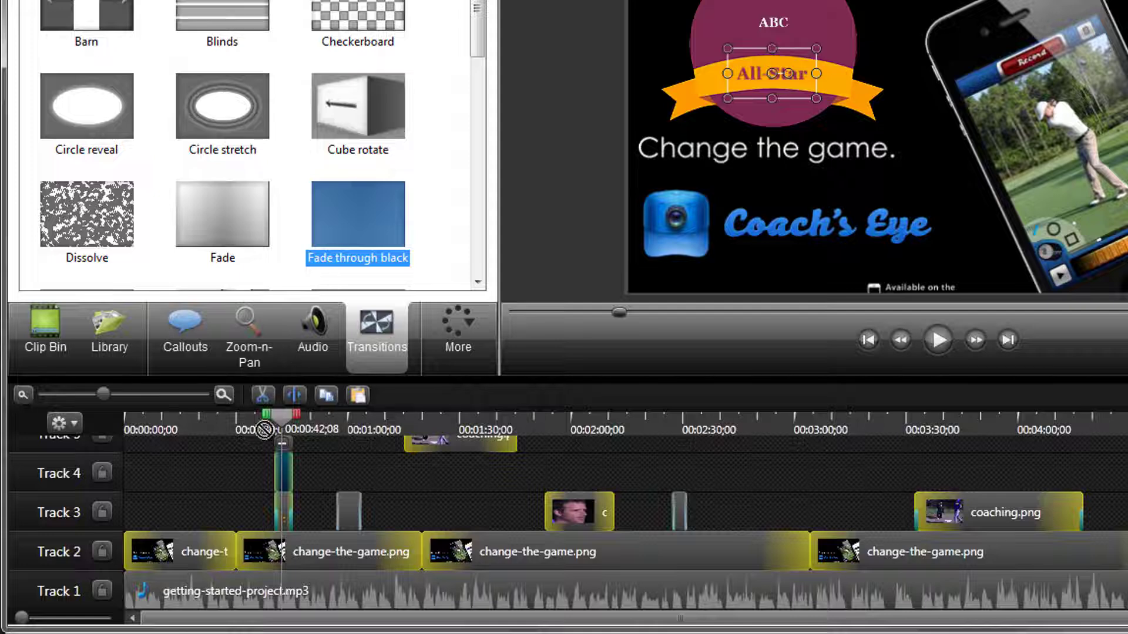
left_click_drag(264, 430, 237, 555)
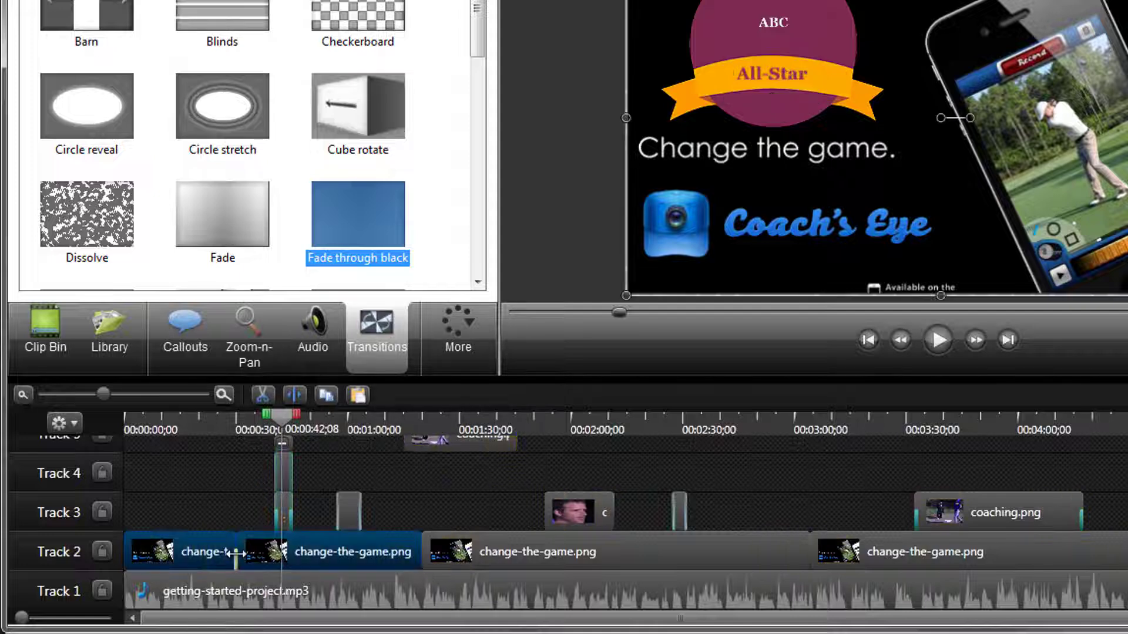
left_click(234, 509)
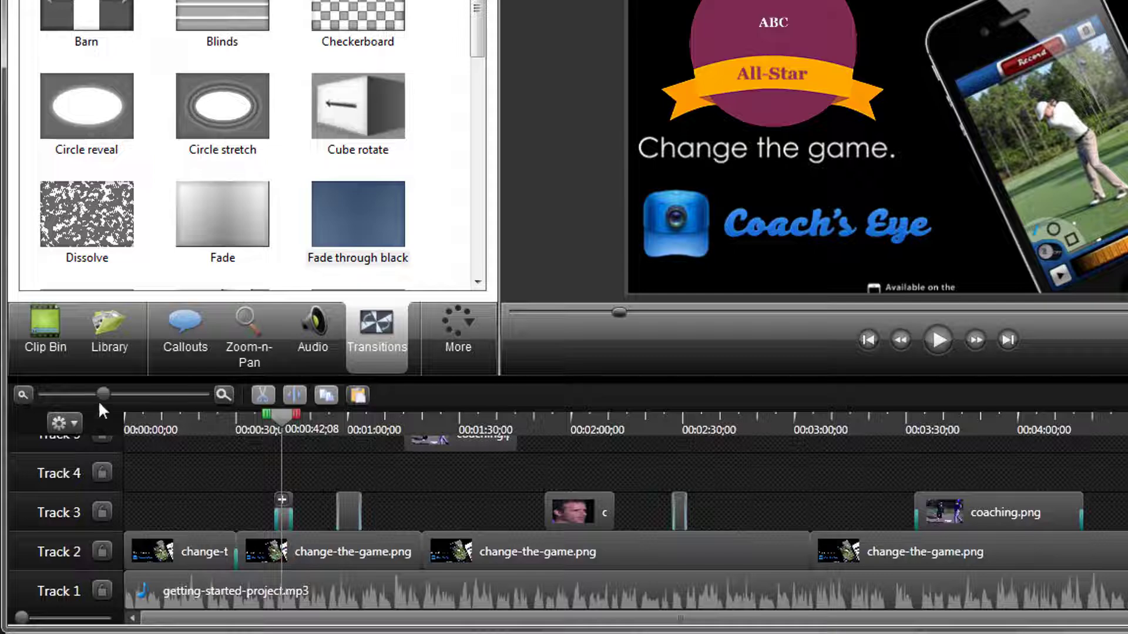
- Display the Clip Bin, examine the production presets and the Flash / HTML5 player options under Custom production settings, and cancel the production
left_click(55, 325)
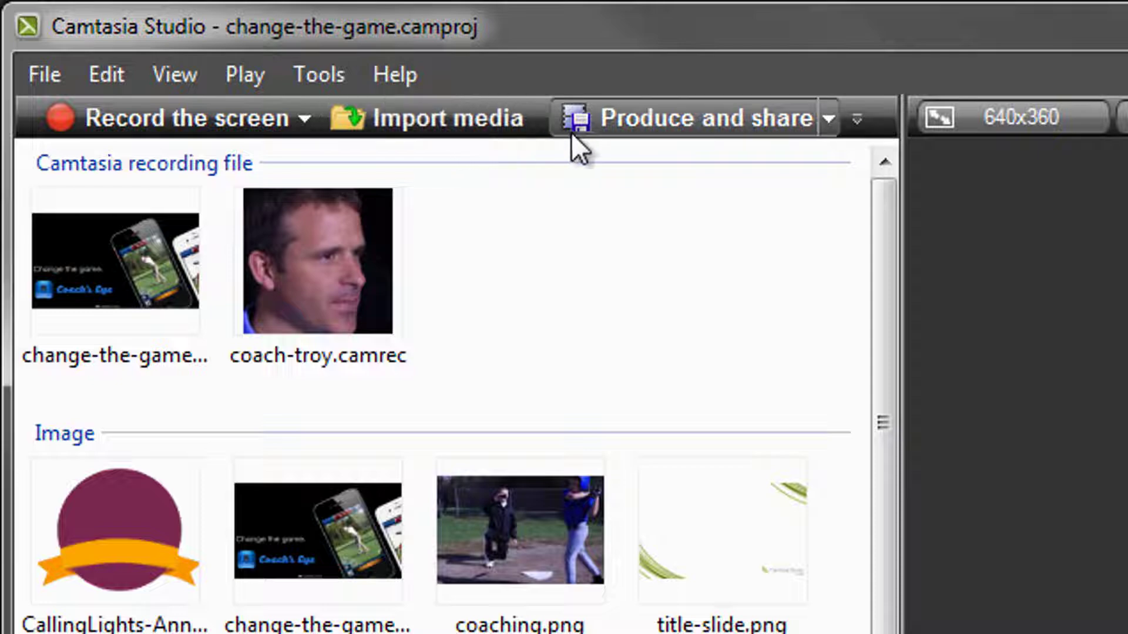
left_click(696, 124)
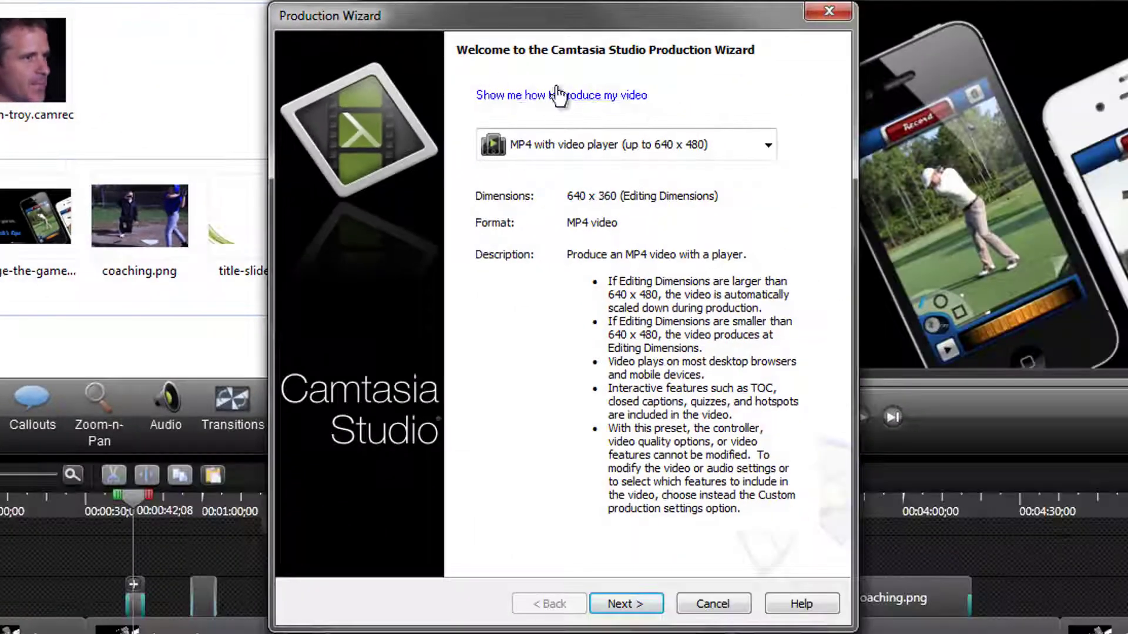
left_click(768, 145)
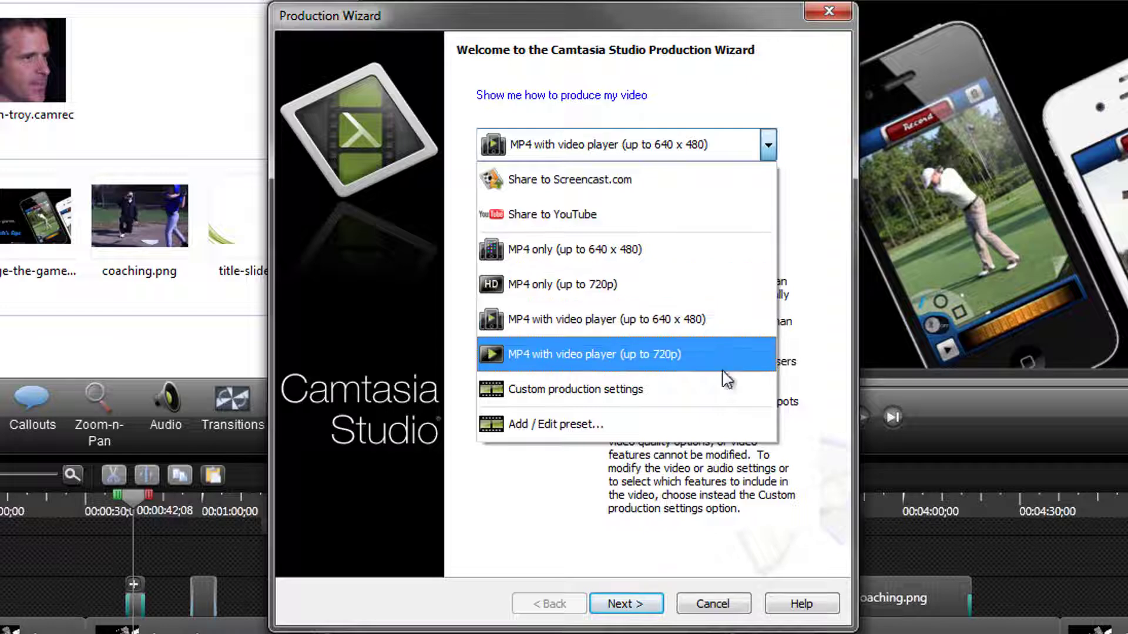
left_click(722, 389)
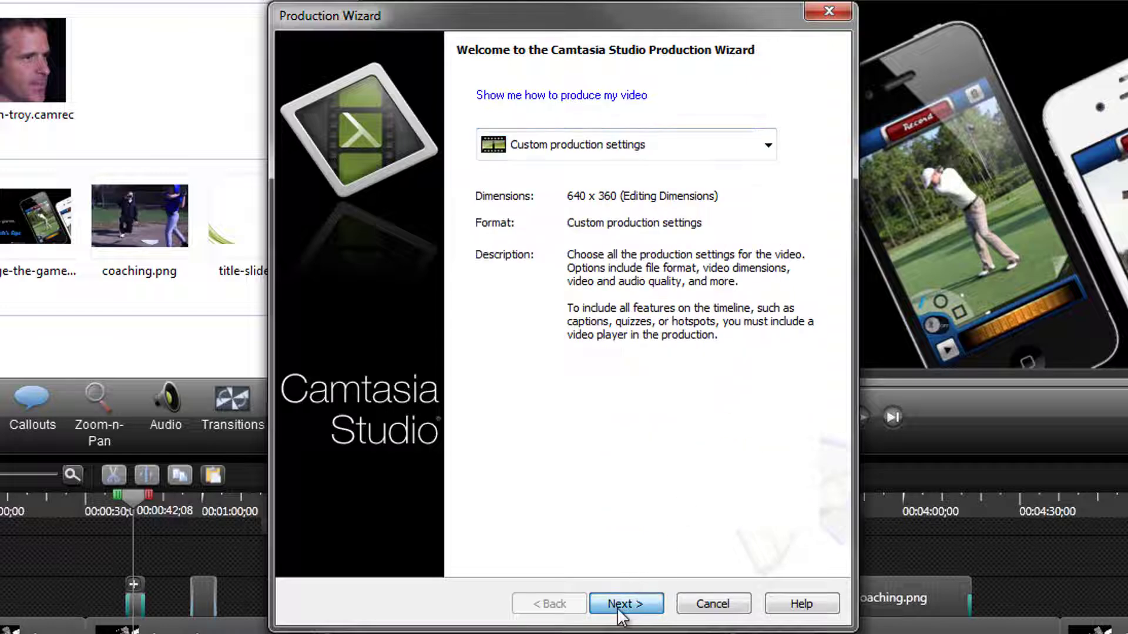
left_click(616, 607)
left_click(617, 605)
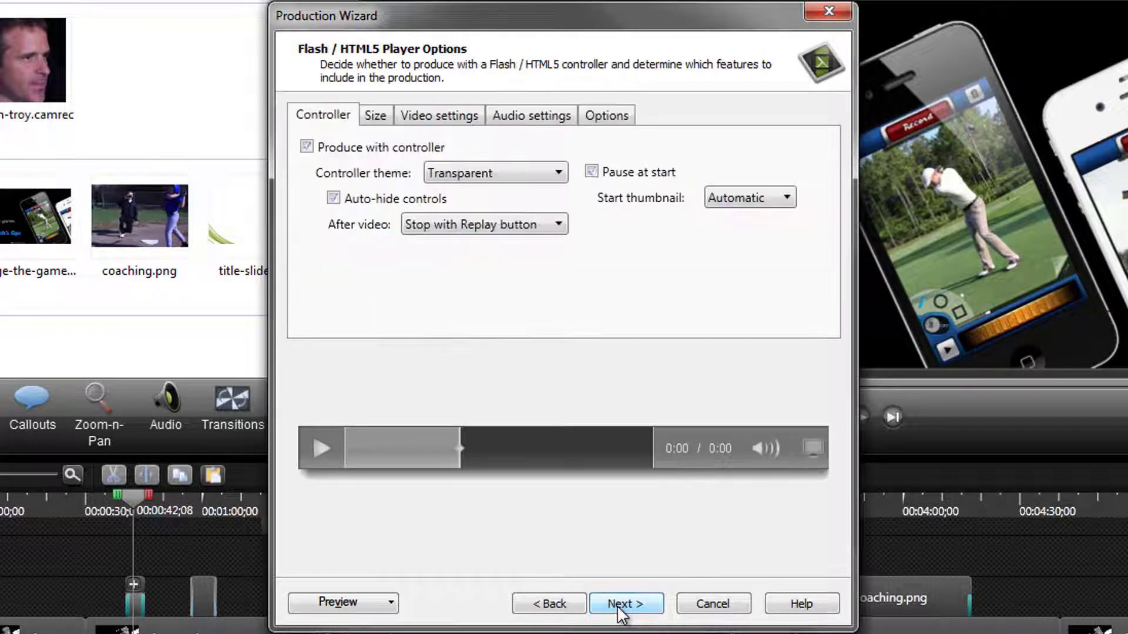
left_click(601, 115)
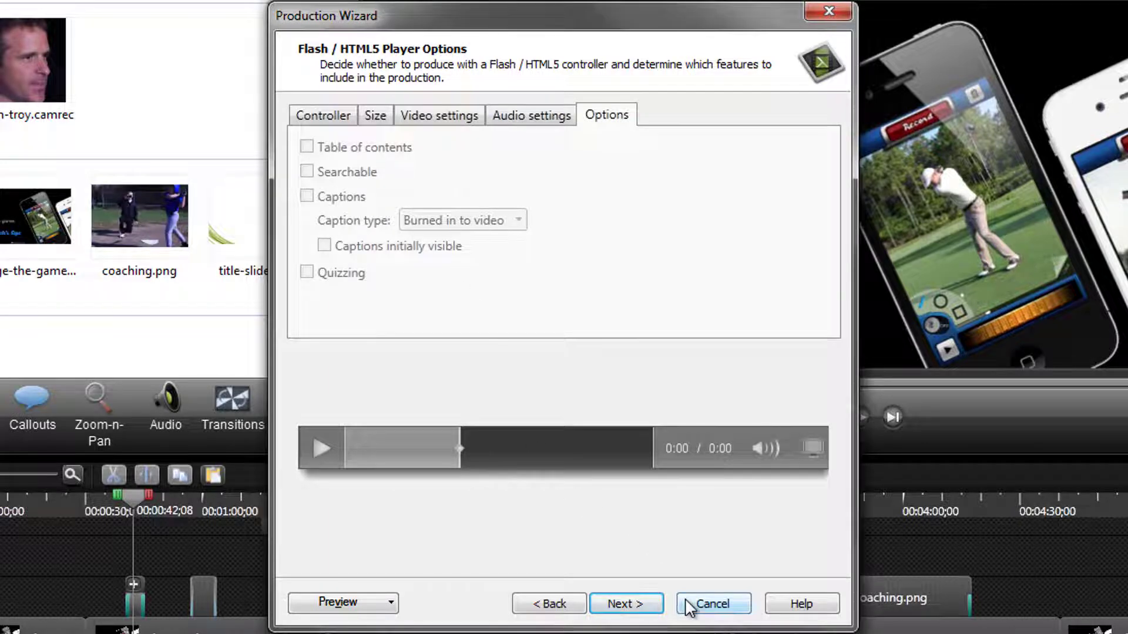
left_click(685, 603)
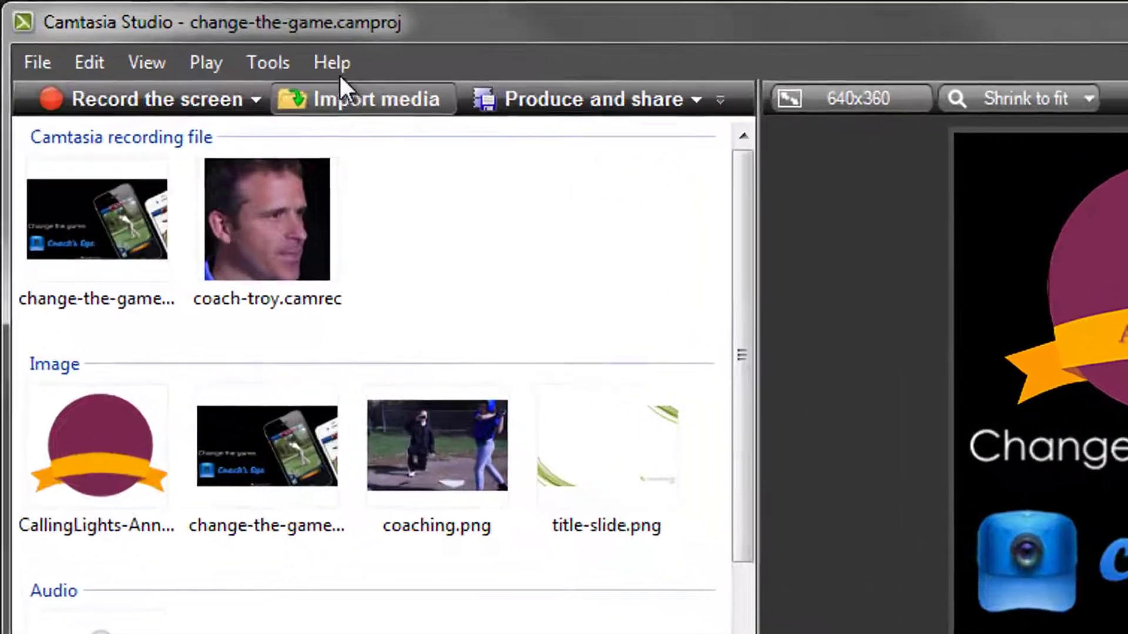
- Show the list of available help and tutorial resources
left_click(336, 65)
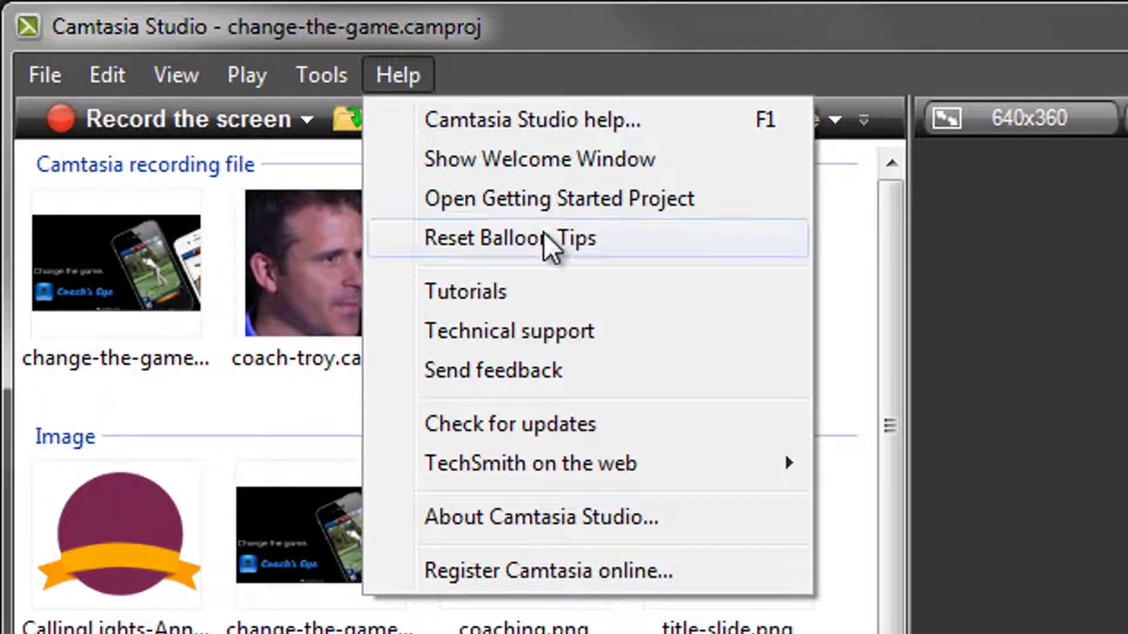